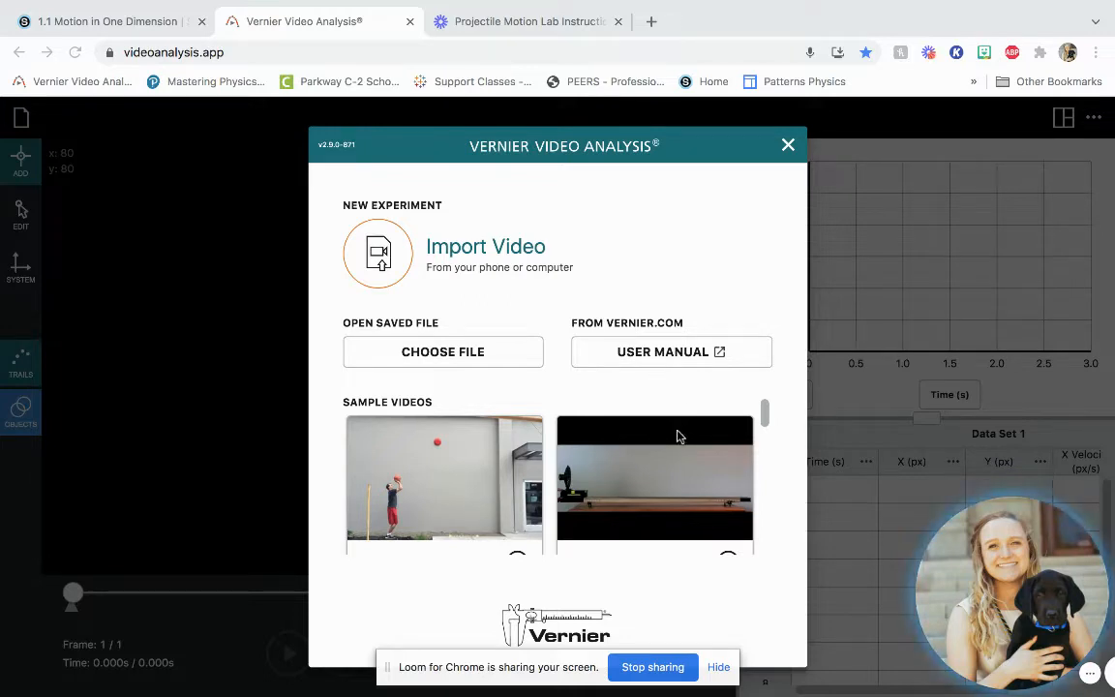
- Browse the sample videos and open the Fan Cart clip
scroll(672, 451, down, 1)
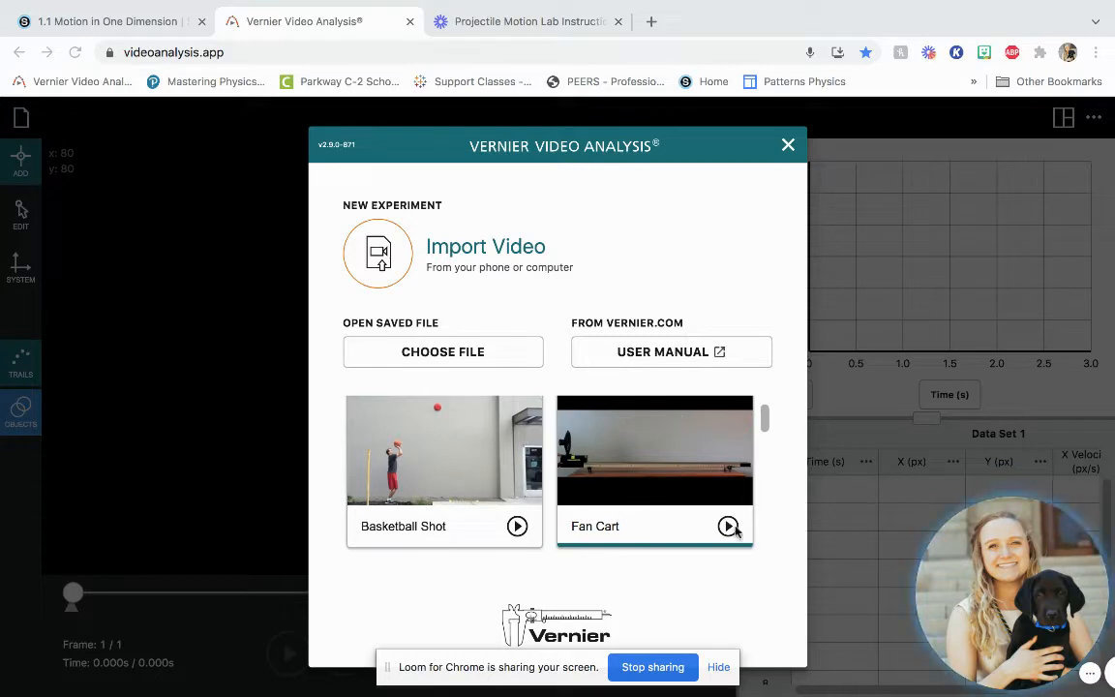
scroll(676, 518, down, 5)
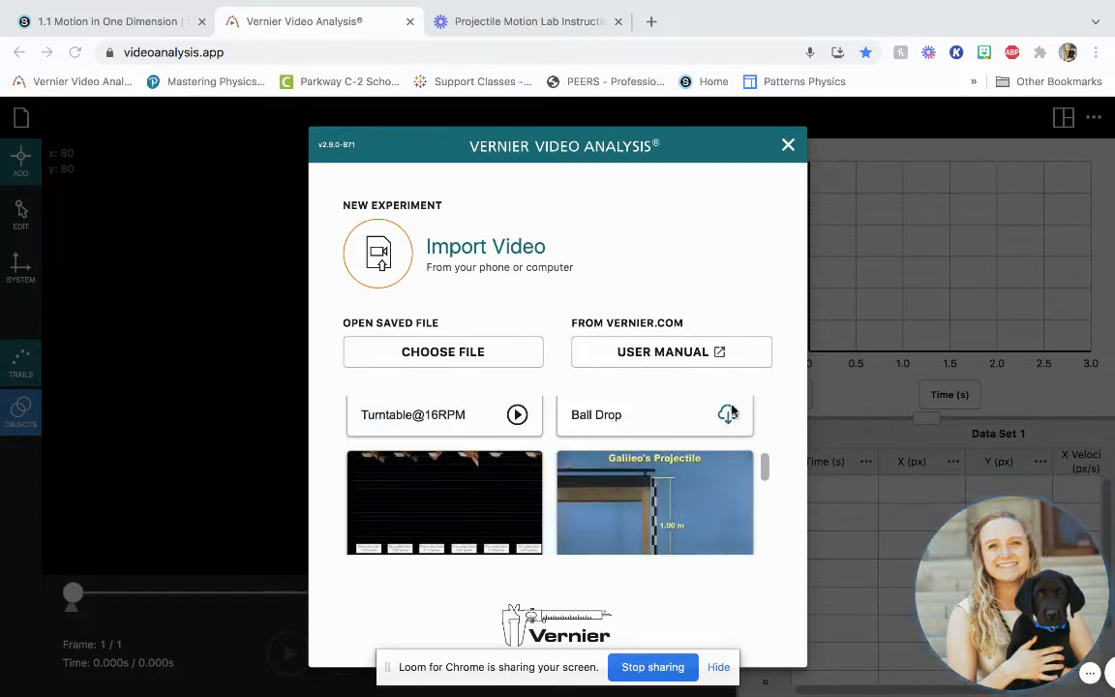
scroll(724, 426, up, 5)
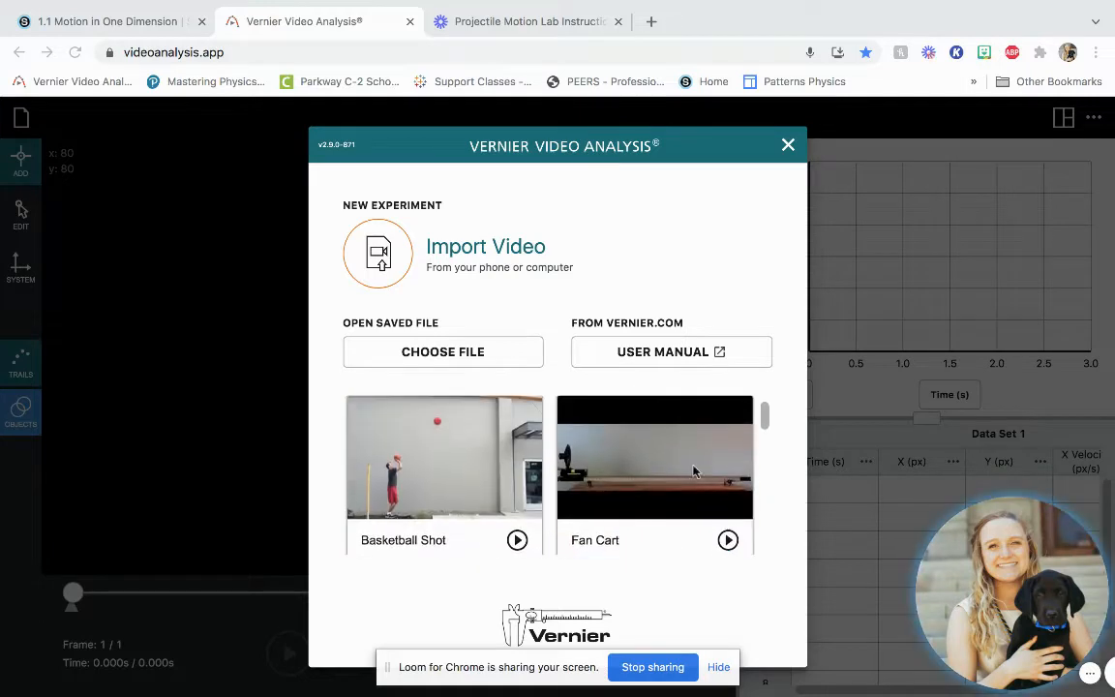
click(647, 491)
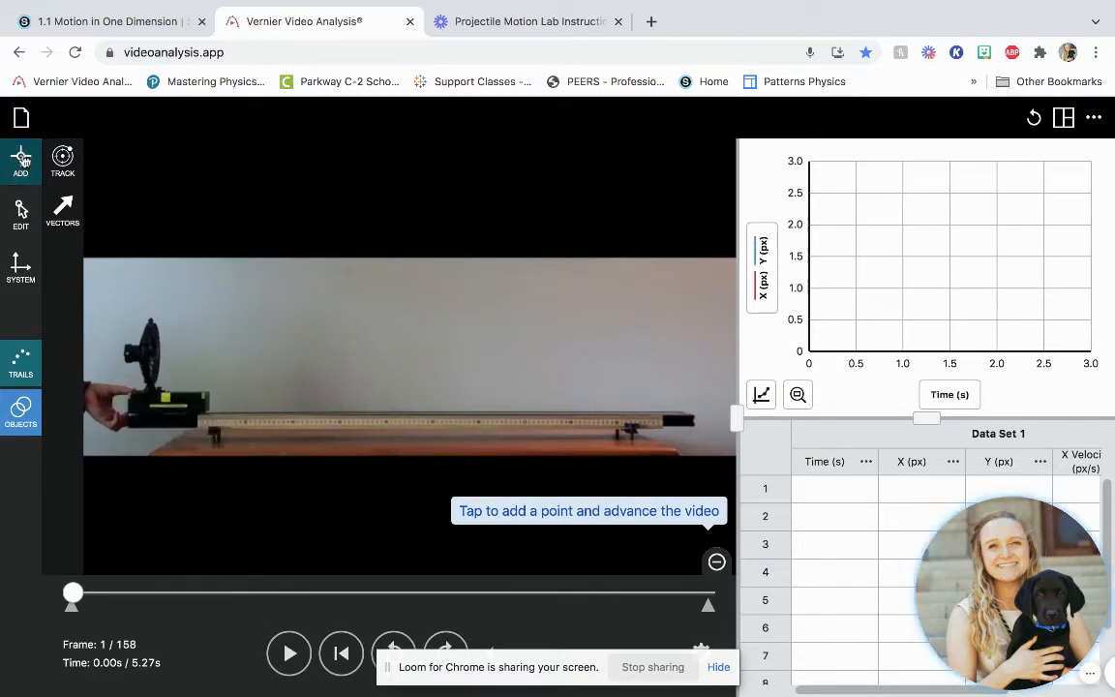
- Calibrate the scale by placing its endpoints at the two ends of the track's ruler, representing 1 m
click(21, 271)
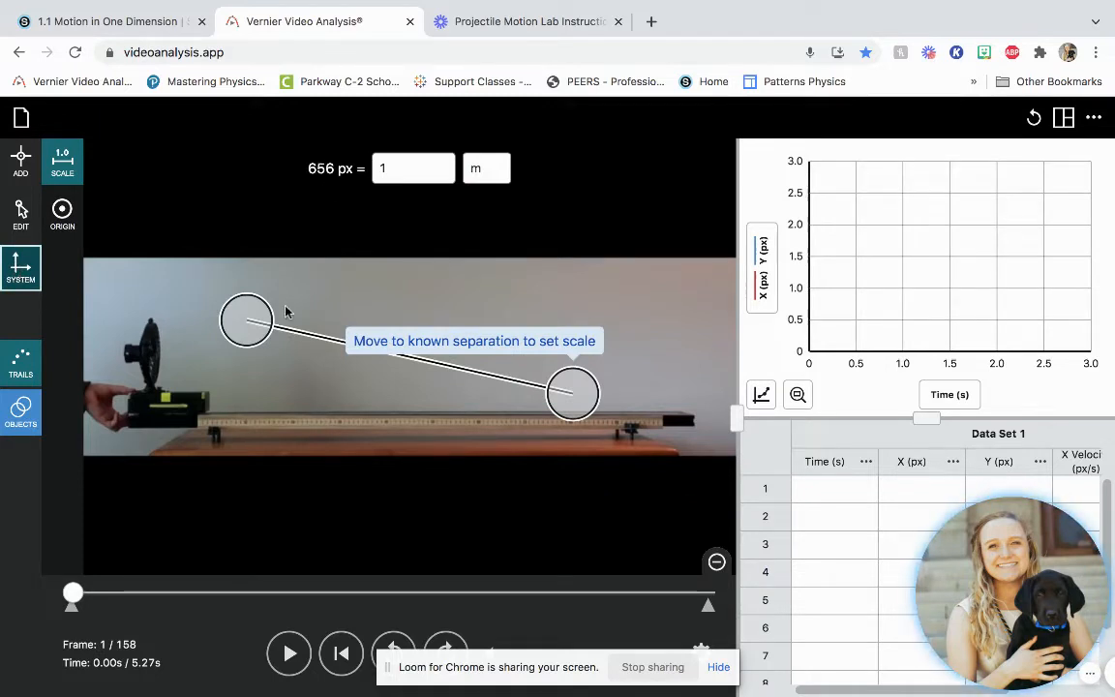
drag(269, 323, 219, 423)
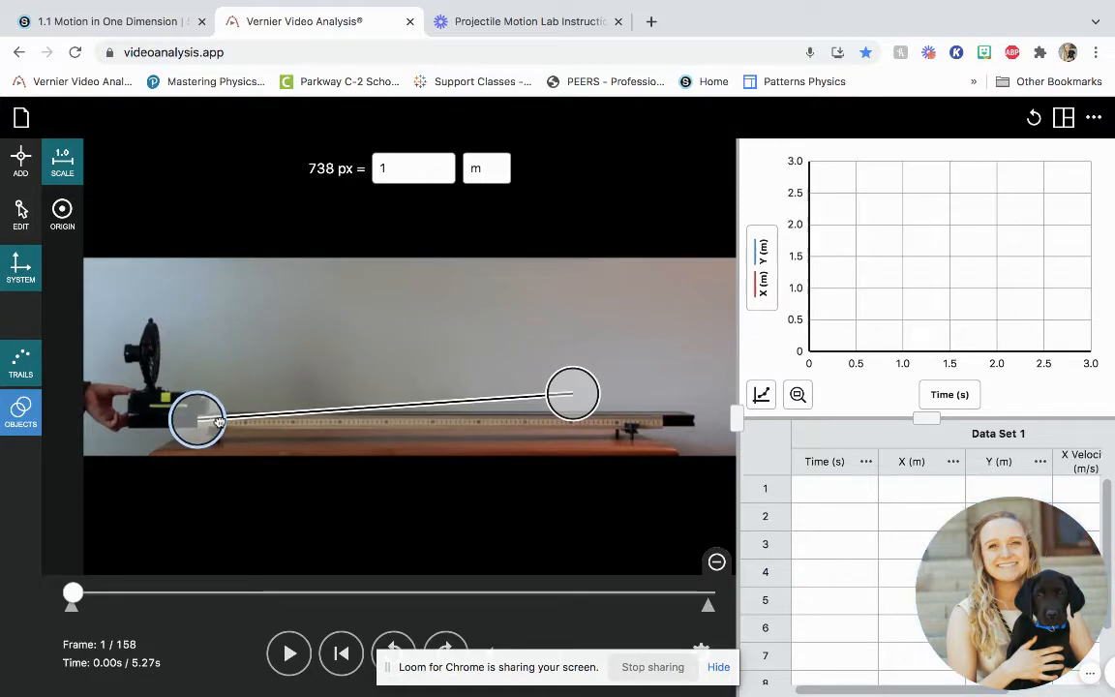
drag(585, 406, 678, 441)
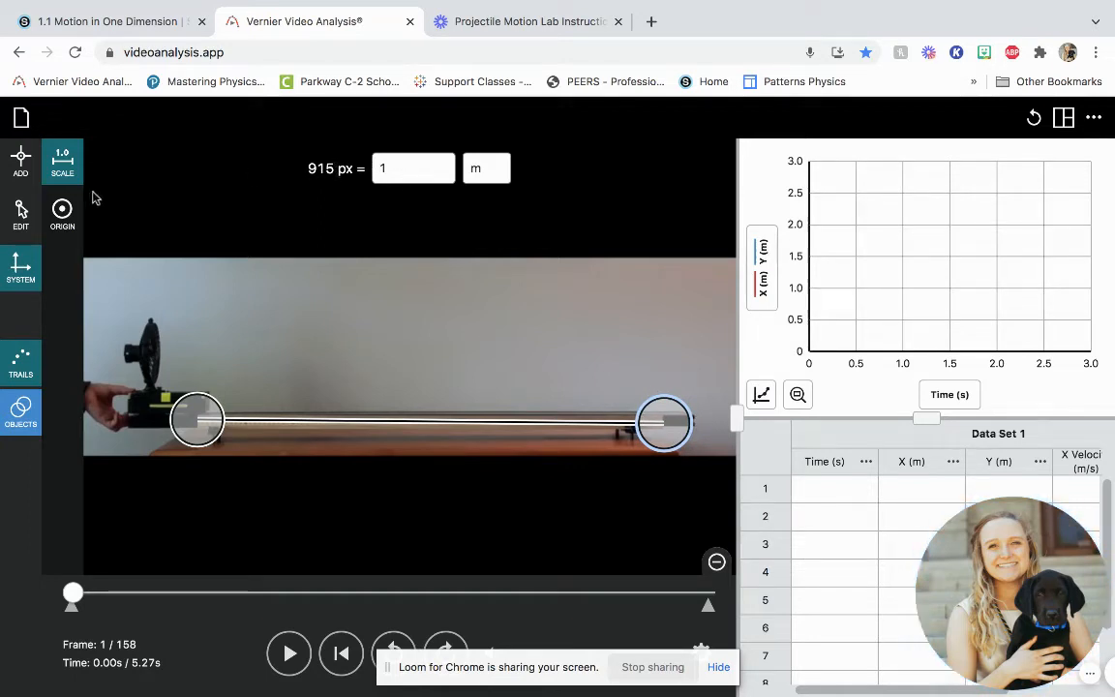
- Move the Cartesian origin onto the cart's yellow marker in the first frame and return to adding points
click(64, 213)
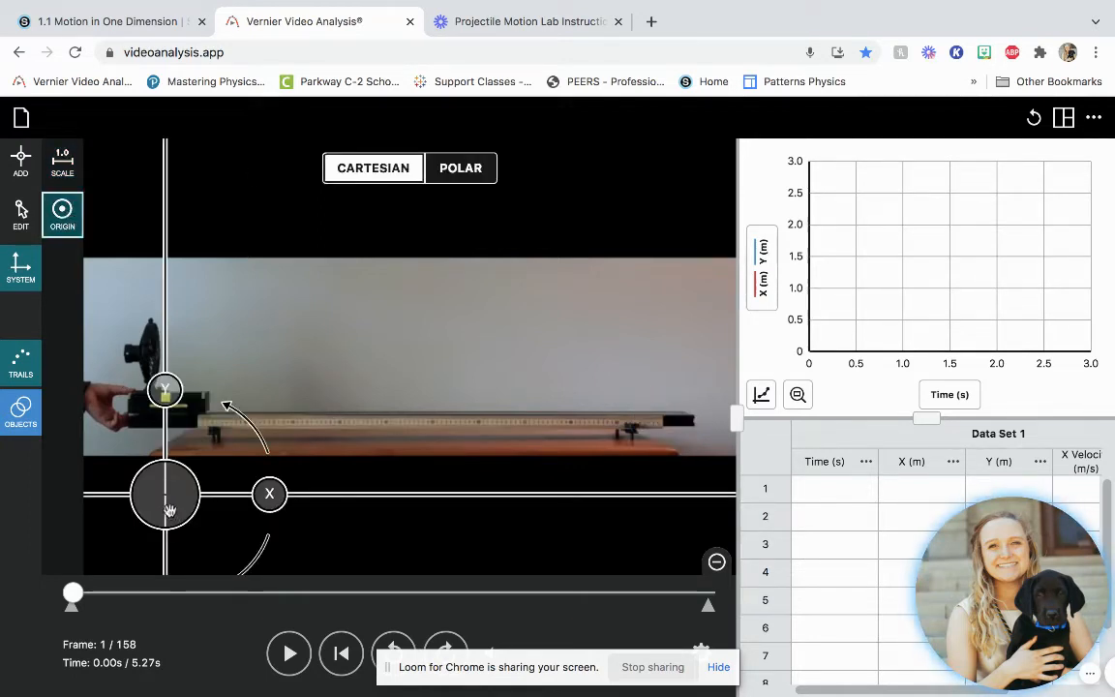
drag(169, 510, 166, 420)
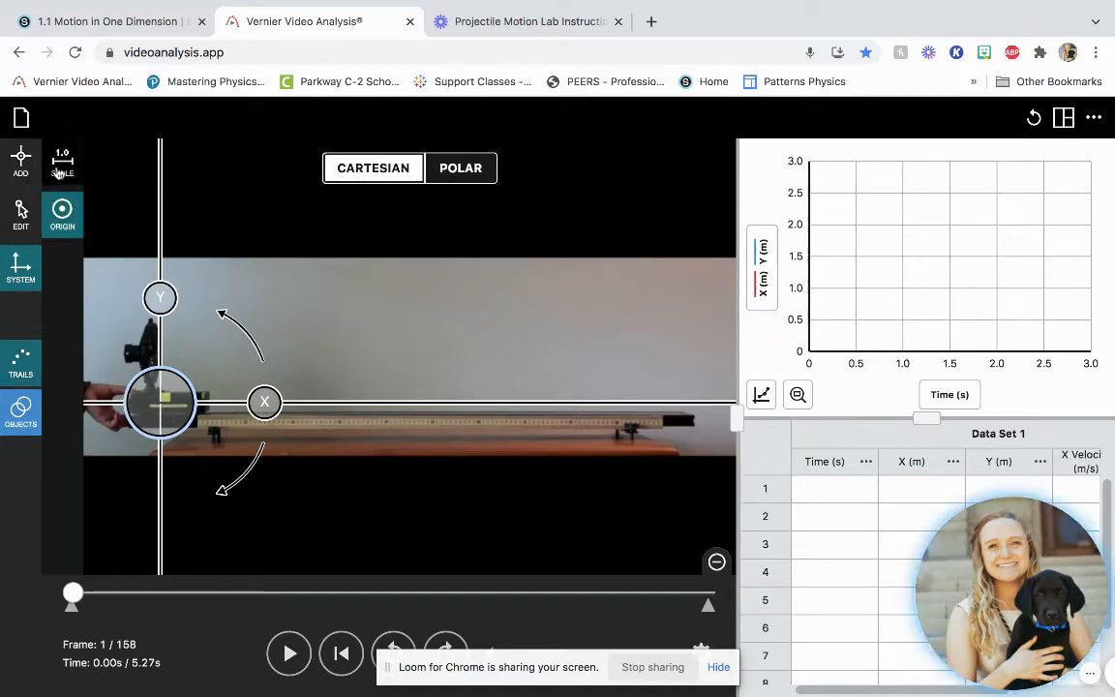
click(21, 166)
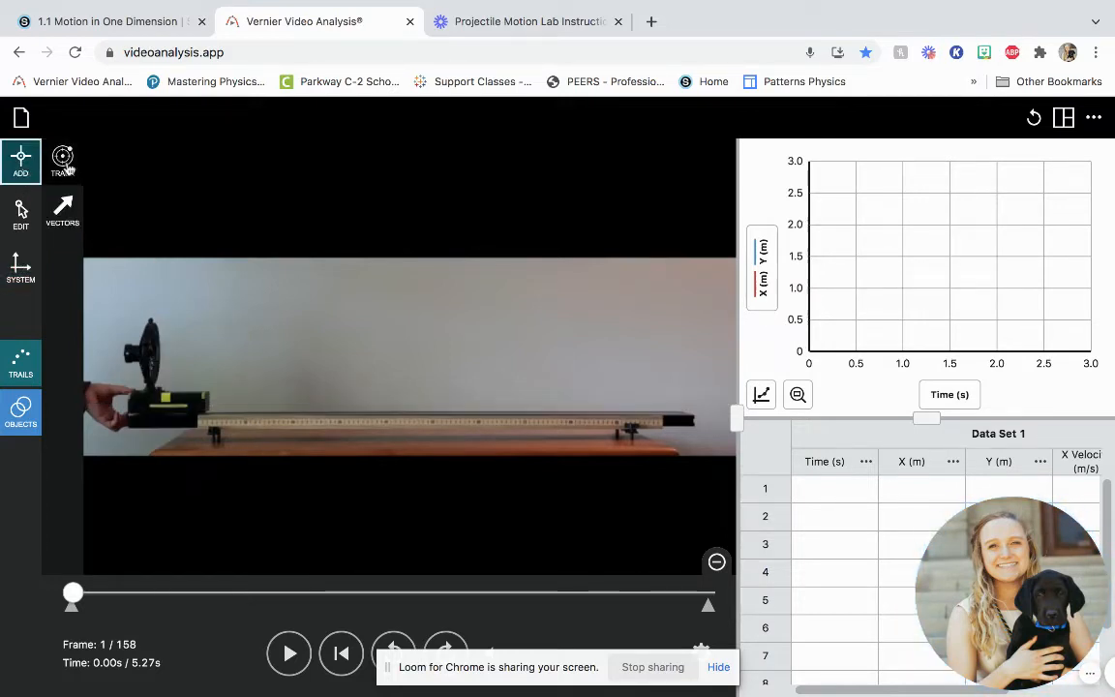
- Switch object tracking on and off again, and hide the screen-sharing bar covering the playback controls
click(63, 162)
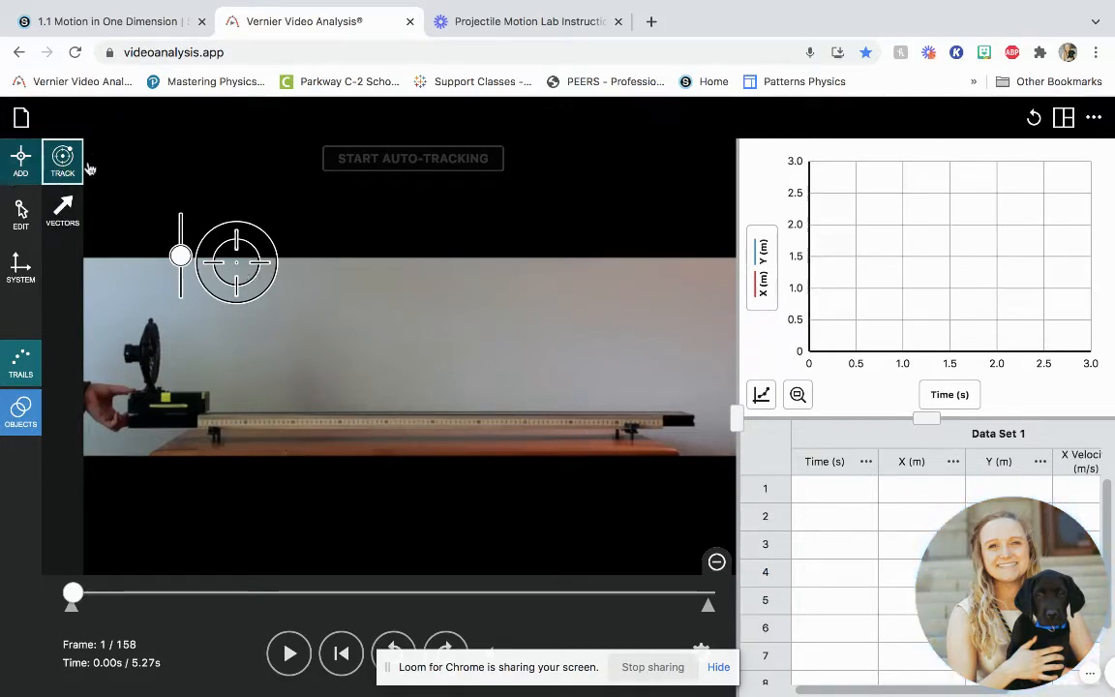
click(63, 161)
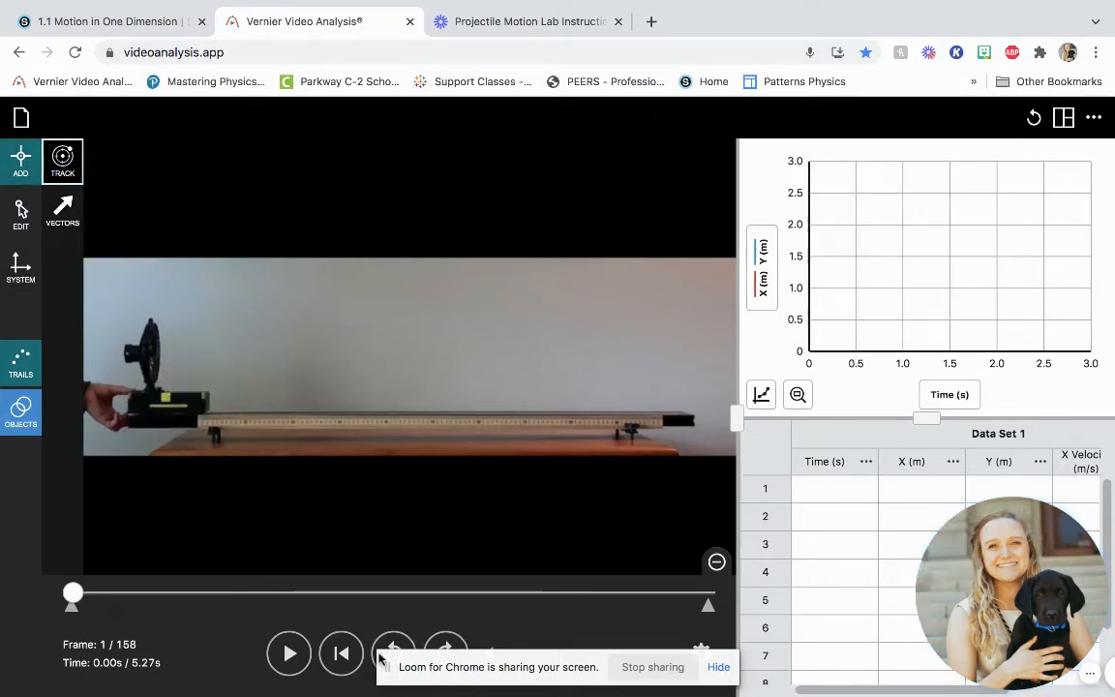
click(719, 668)
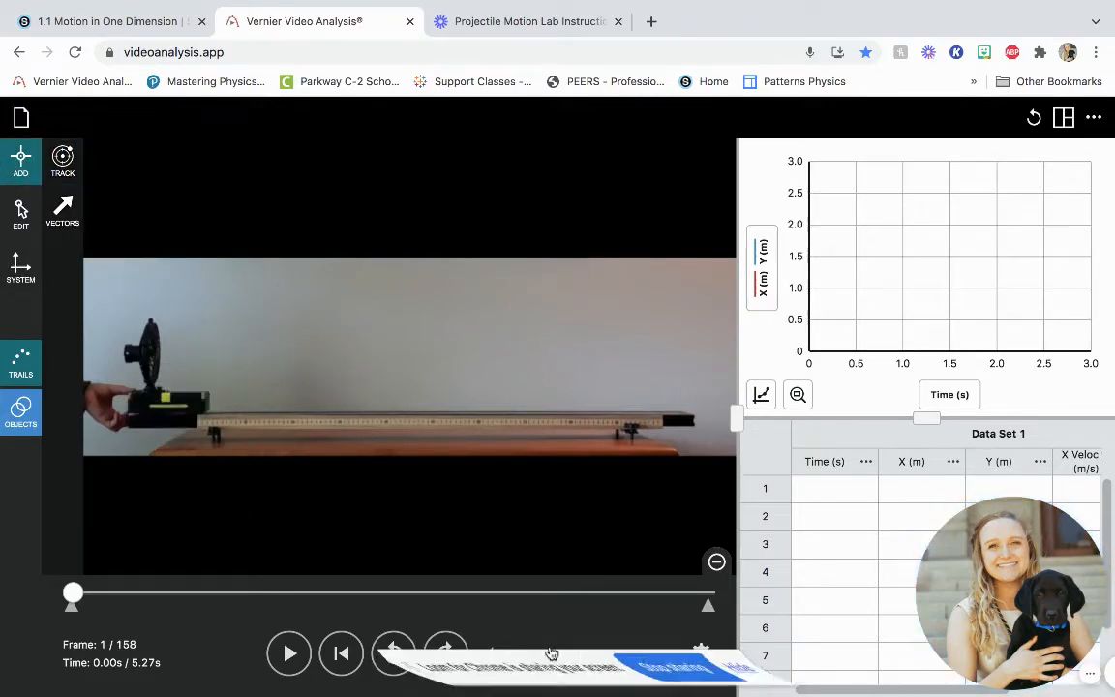
- Preview the cart's motion by advancing some frames and scrubbing through the clip back to its start
click(446, 655)
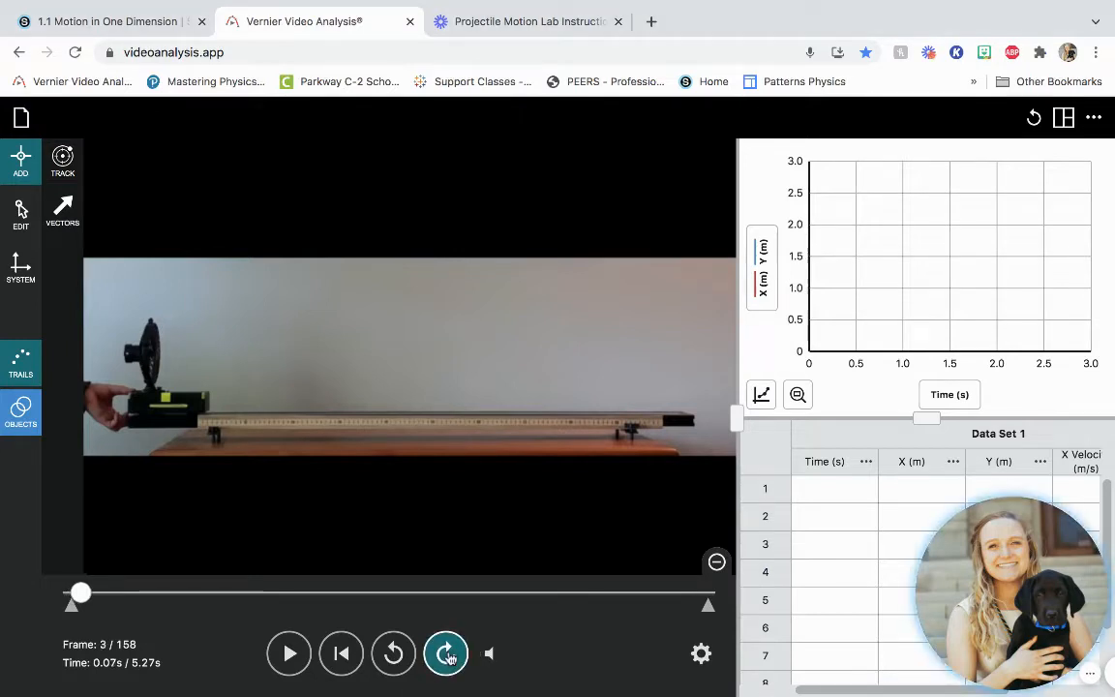
click(446, 655)
click(447, 655)
click(447, 655)
click(446, 655)
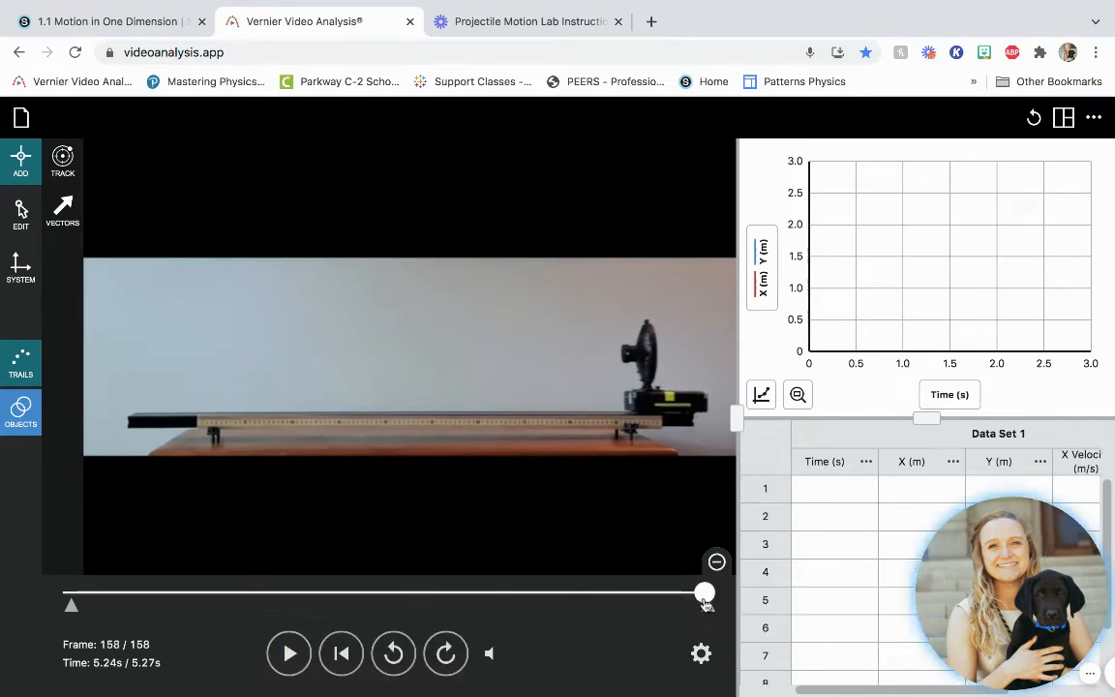
drag(174, 569, 77, 579)
- Advance the video to frame 11 and mark the first data point on the cart's yellow square
click(446, 668)
click(446, 668)
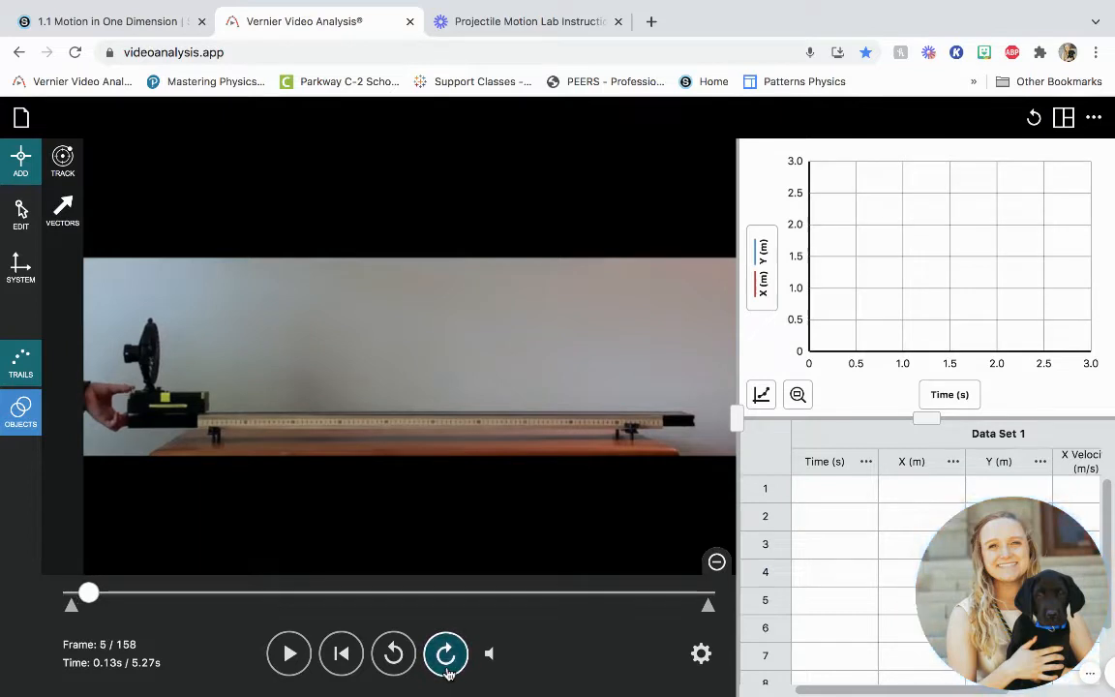
click(446, 668)
click(446, 668)
click(446, 668)
click(447, 668)
click(446, 668)
click(446, 668)
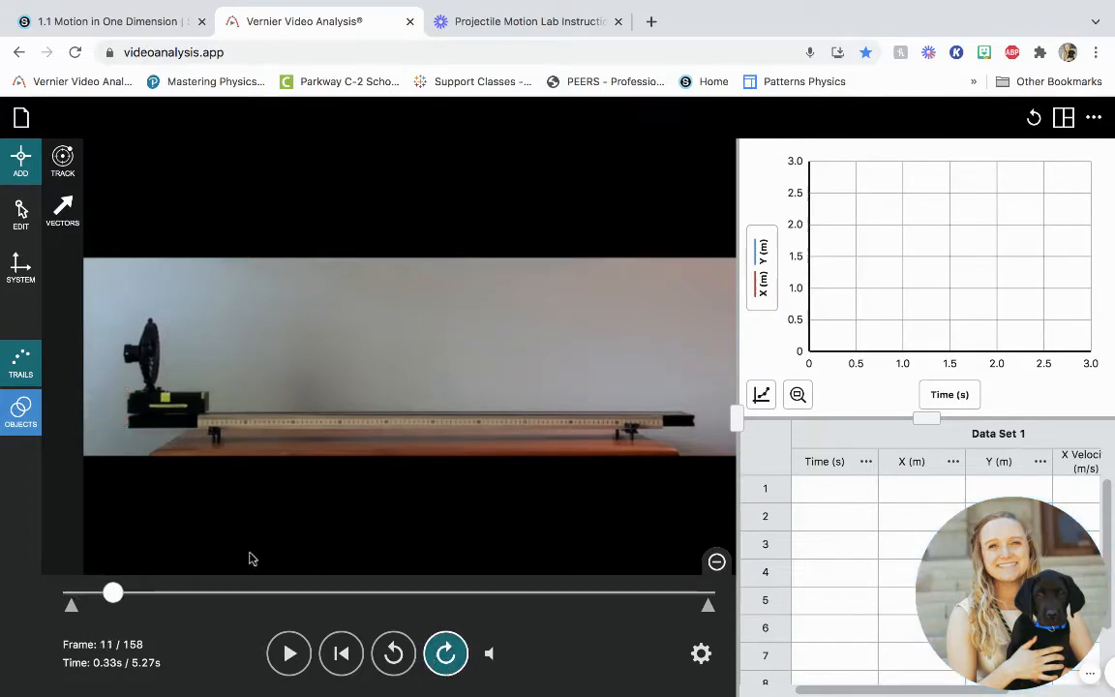
click(166, 396)
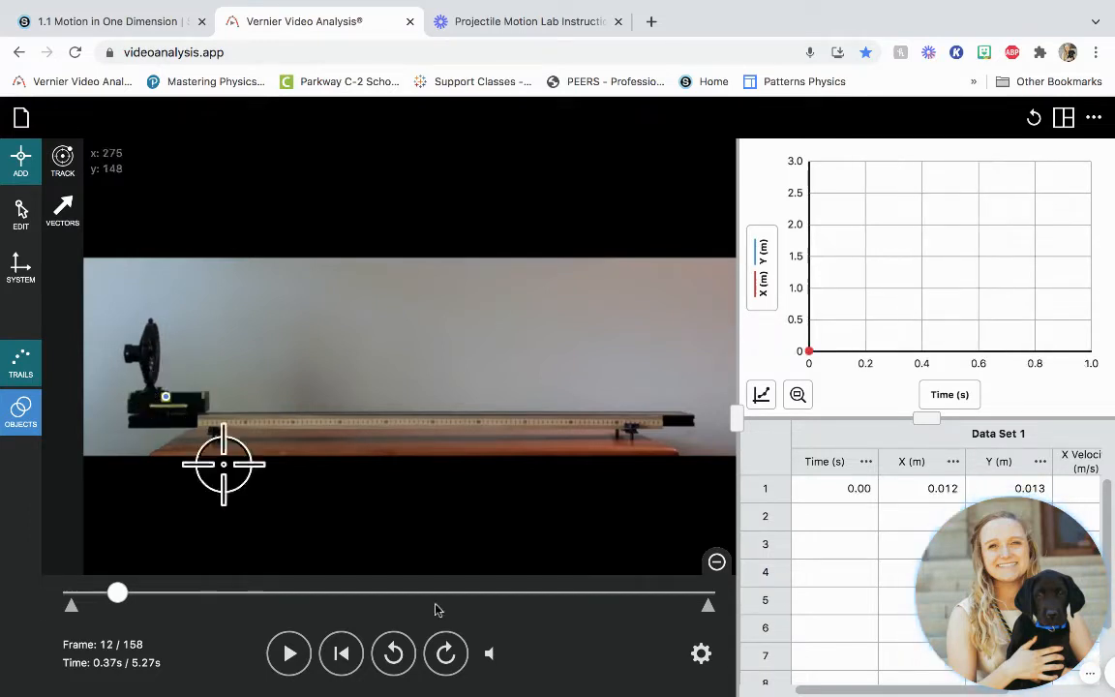
- Advance to frame 22 and mark the second data point on the cart's yellow square
click(444, 655)
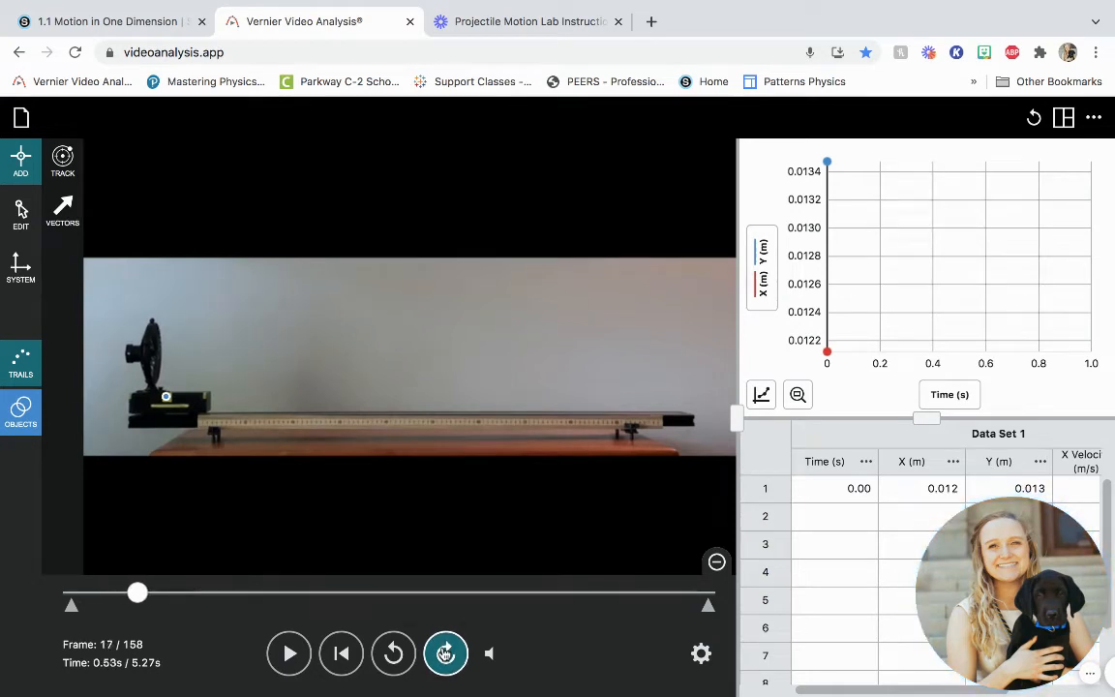
click(445, 654)
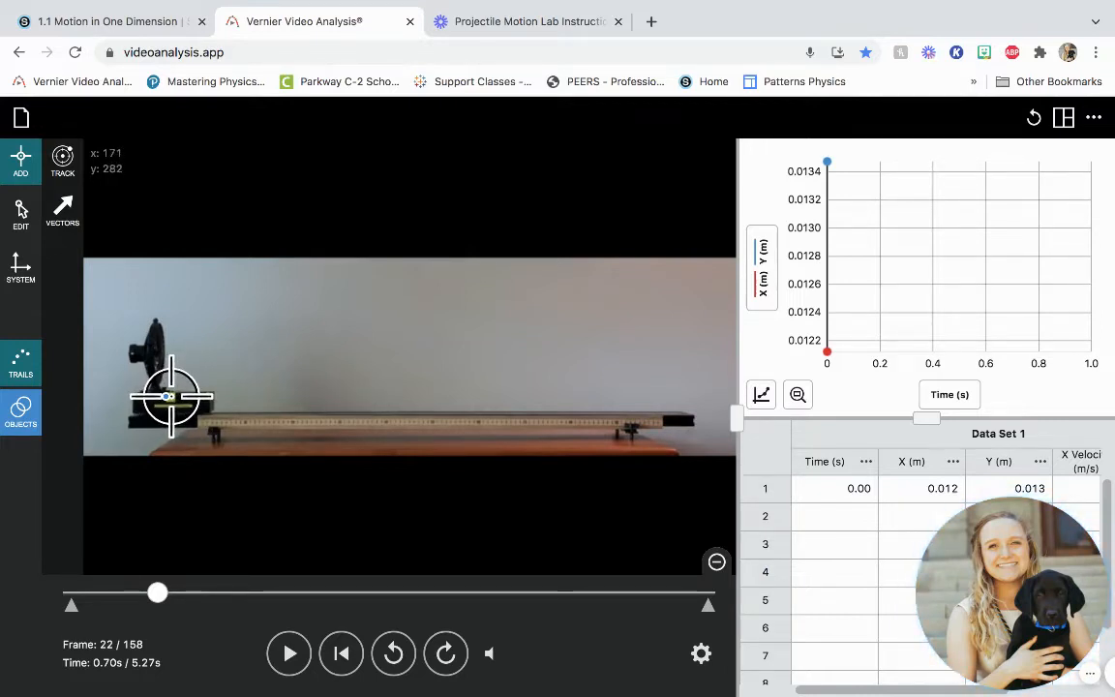
click(170, 397)
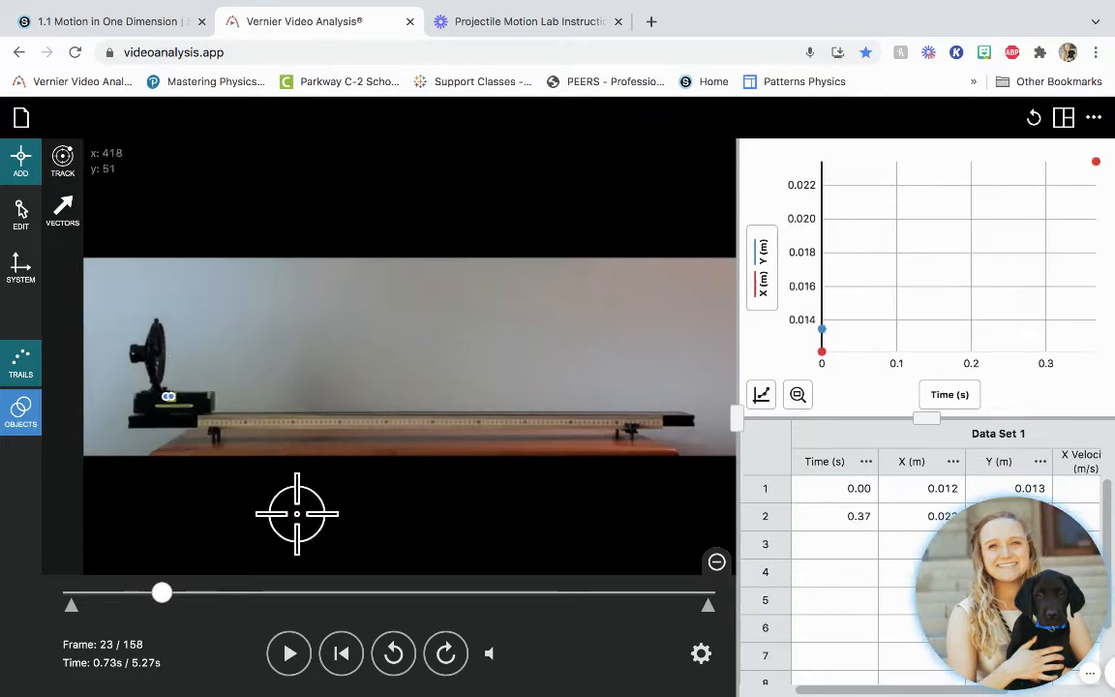
- Advance to frame 33 and mark the third data point on the cart's yellow square
click(445, 654)
click(446, 655)
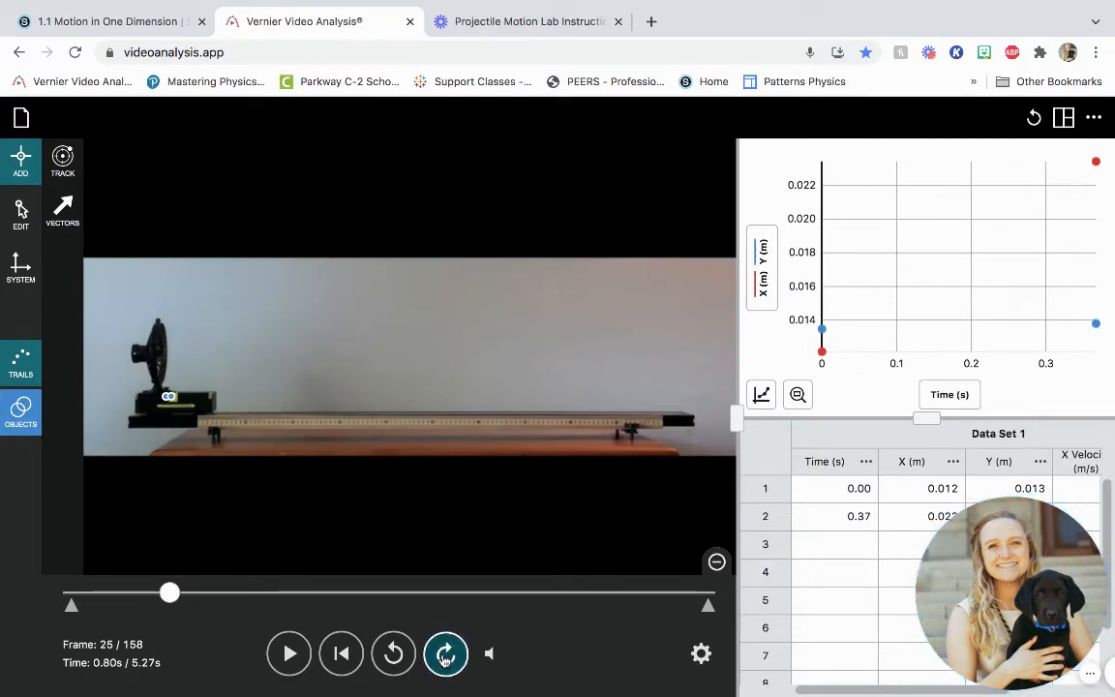
click(445, 654)
click(445, 655)
click(446, 654)
click(446, 654)
click(445, 654)
click(446, 654)
click(445, 654)
click(445, 654)
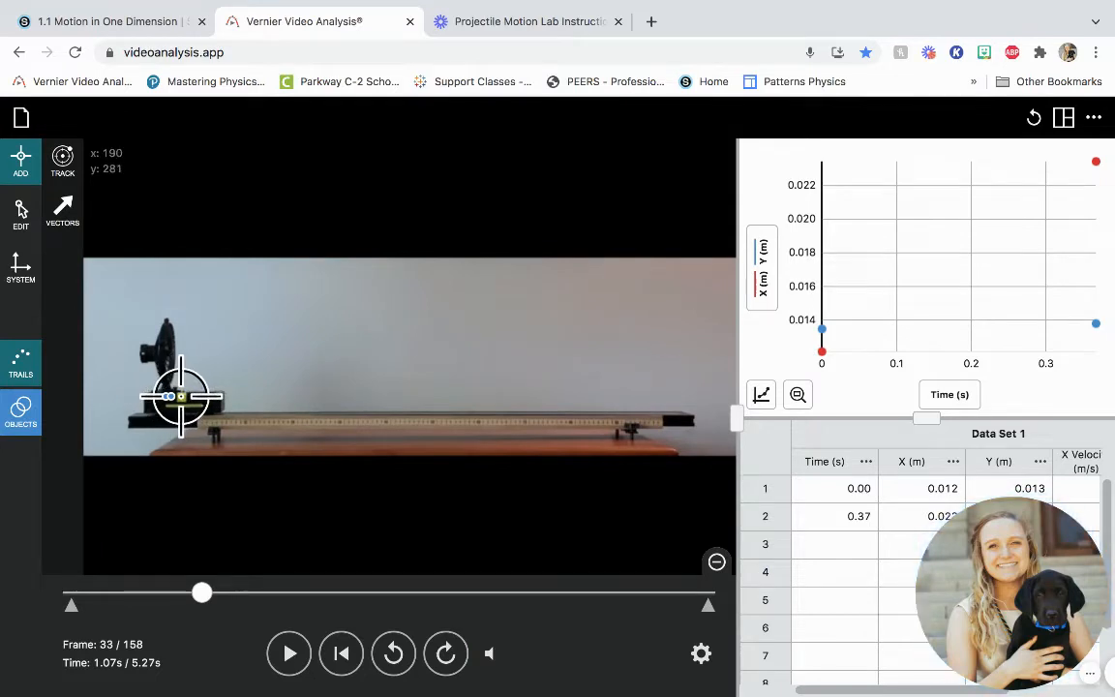
click(182, 397)
- Advance to frame 44 and mark the fourth data point on the cart's yellow square
click(445, 655)
double_click(446, 654)
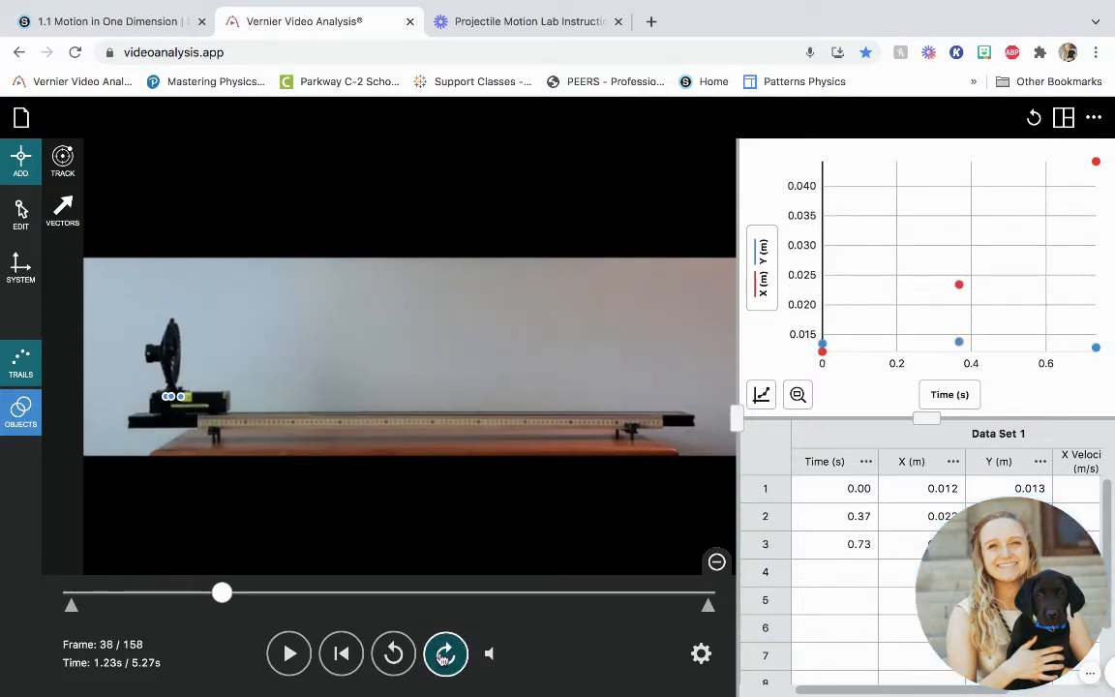
double_click(445, 654)
click(445, 654)
double_click(446, 654)
click(446, 655)
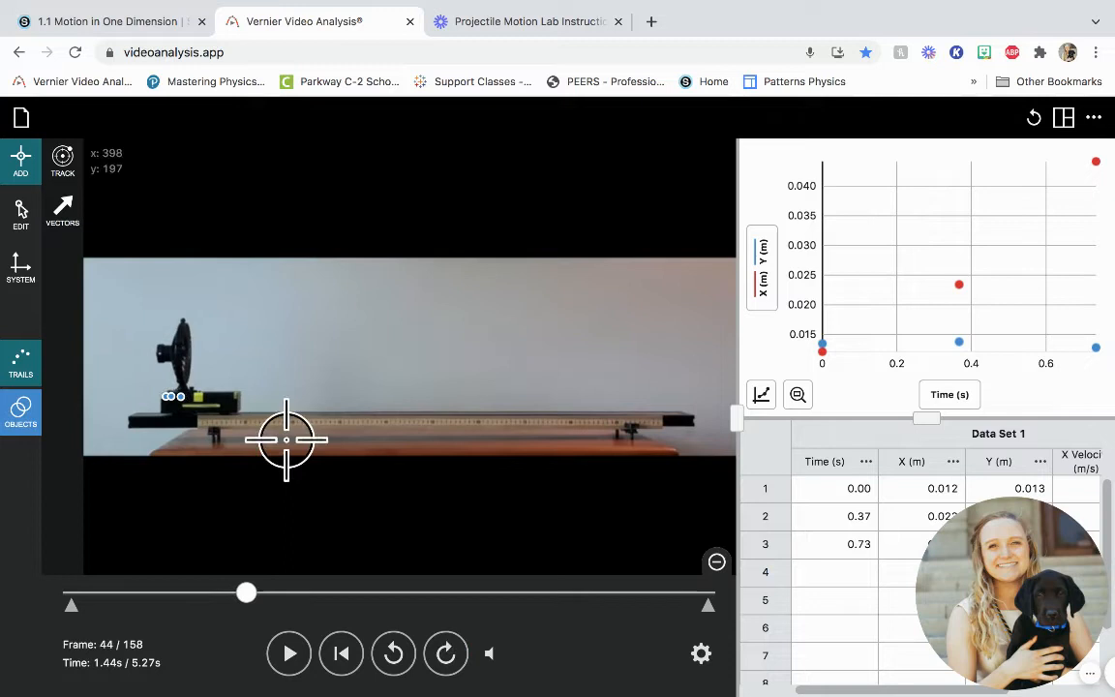
click(198, 397)
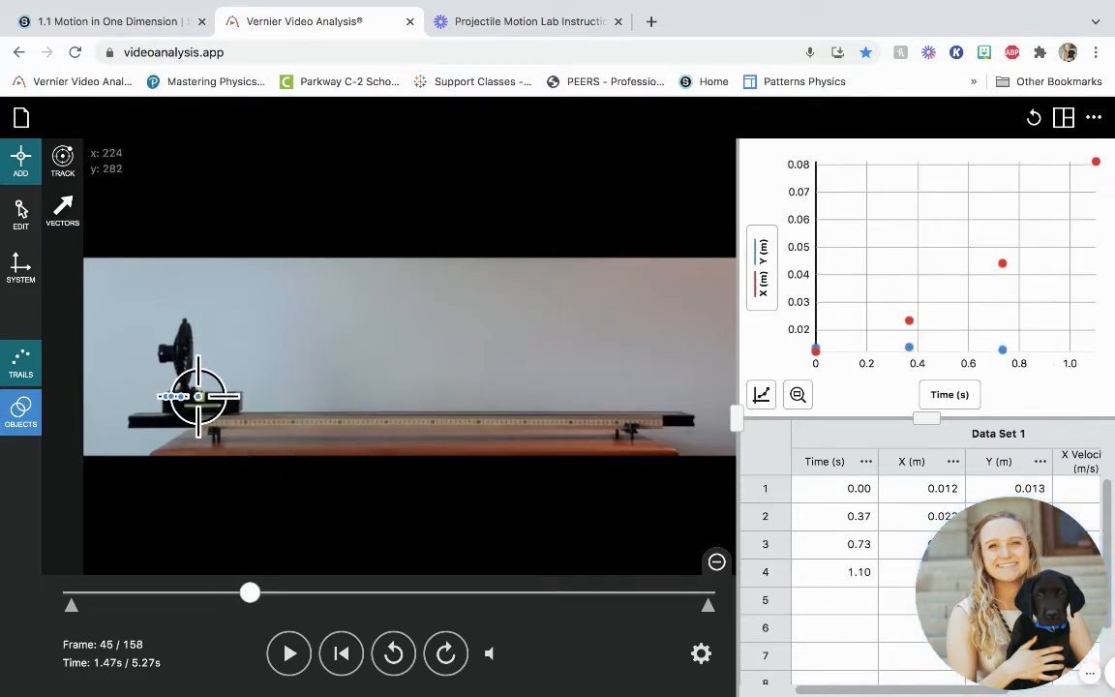
- Advance to frame 55 and mark the fifth data point on the cart's yellow square
triple_click(445, 655)
double_click(445, 654)
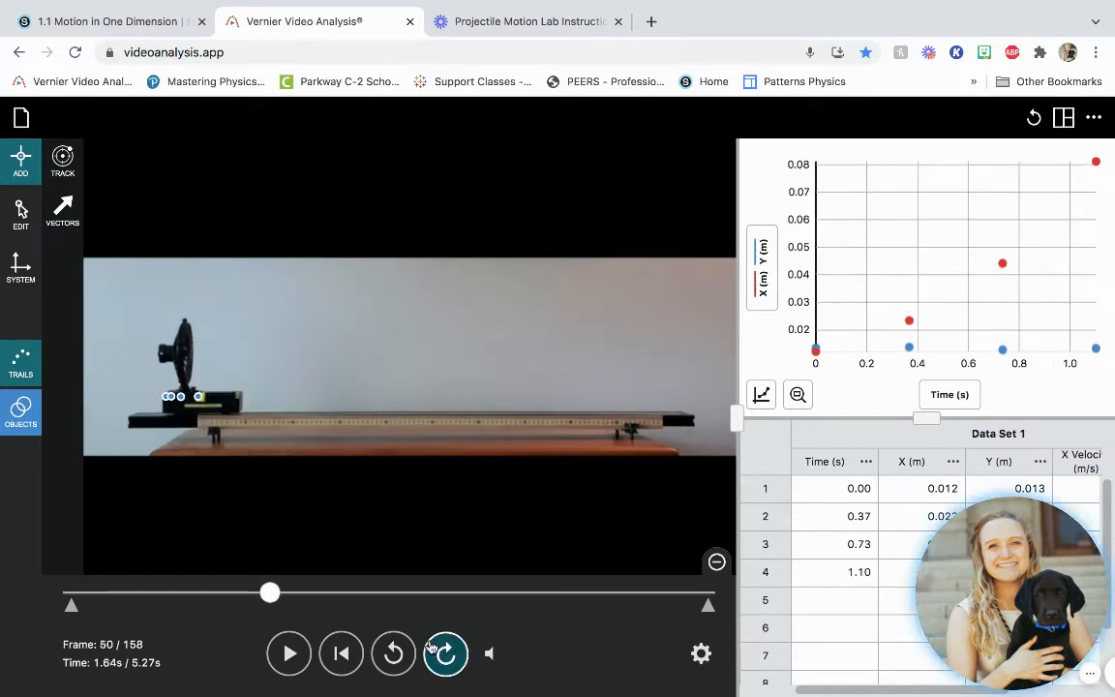
triple_click(446, 654)
double_click(445, 655)
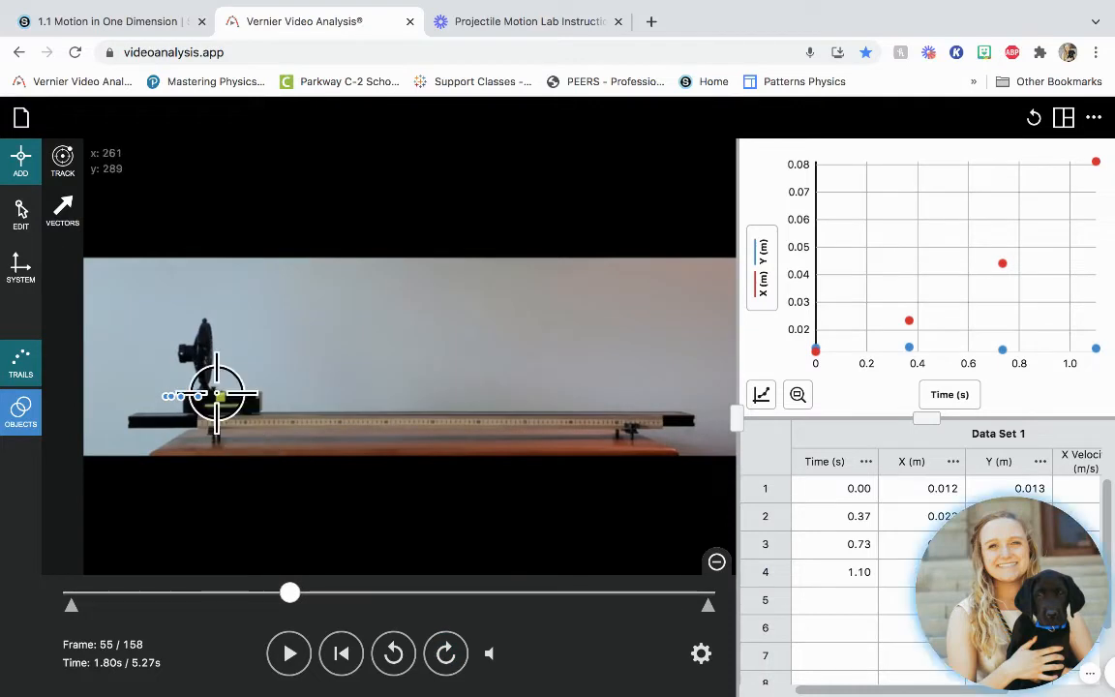
click(221, 396)
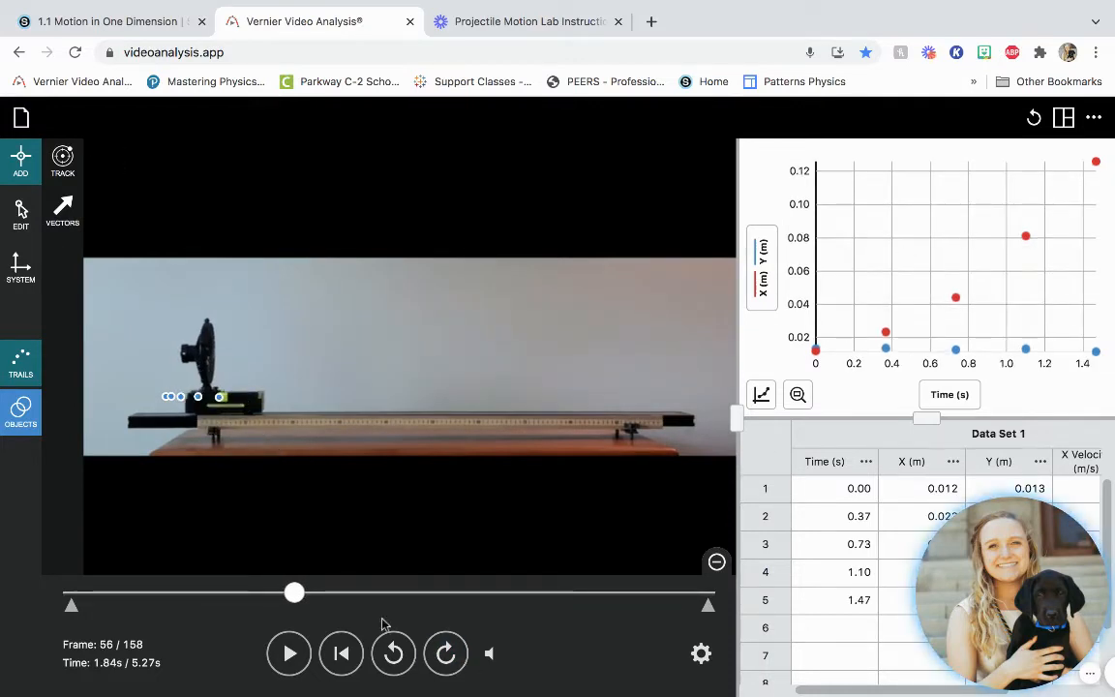
- Advance to frame 64 and mark the sixth data point on the cart's yellow square
click(445, 654)
click(445, 653)
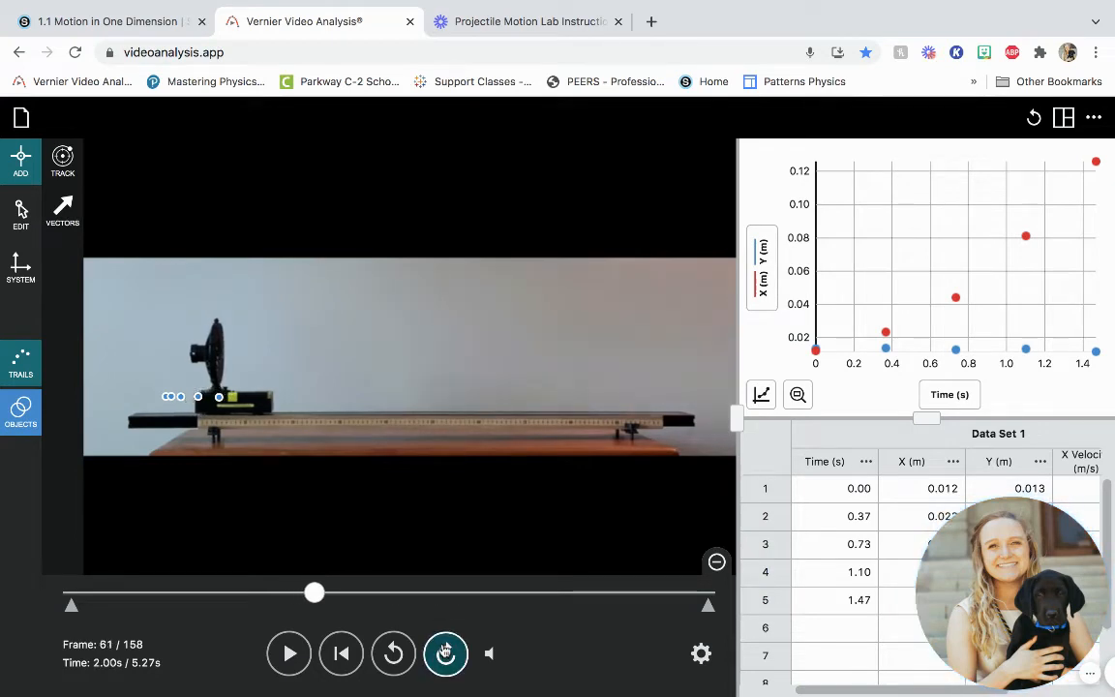
click(445, 654)
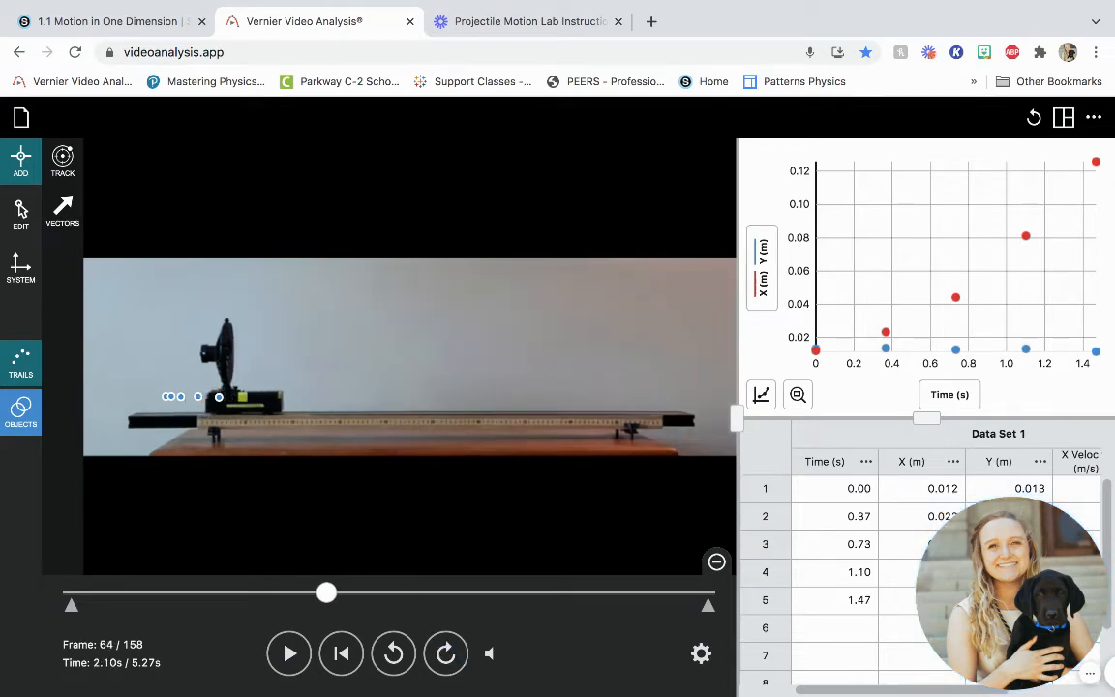
click(243, 396)
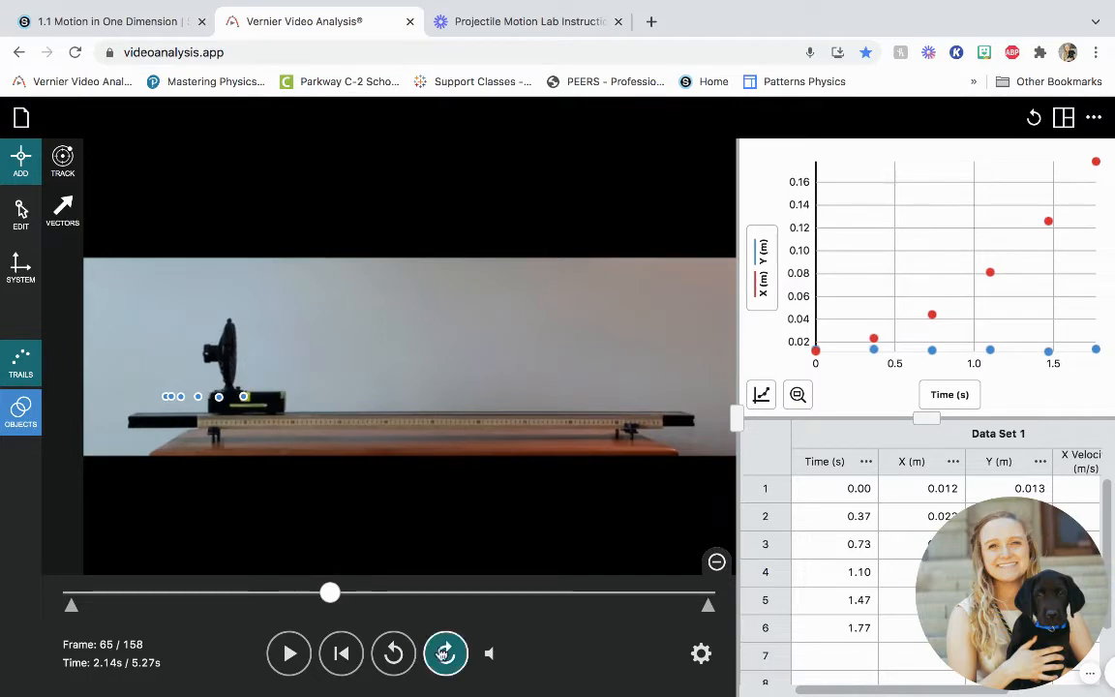
- Advance to frame 75 and mark the seventh data point on the cart's yellow square
click(445, 654)
click(445, 654)
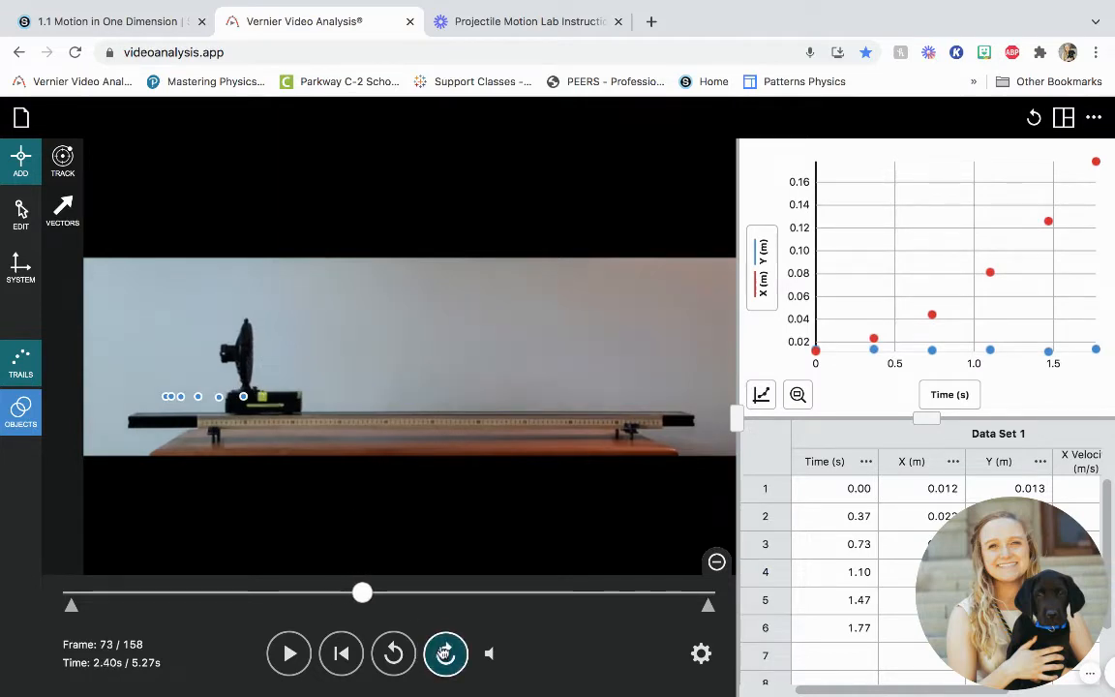
click(445, 654)
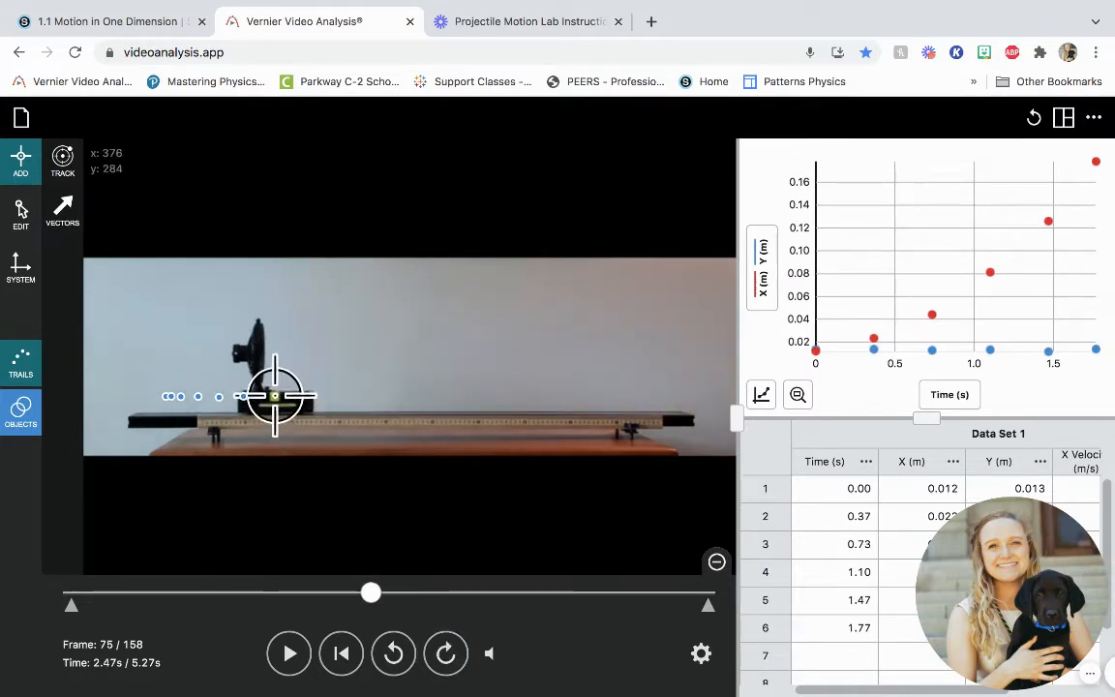
click(274, 397)
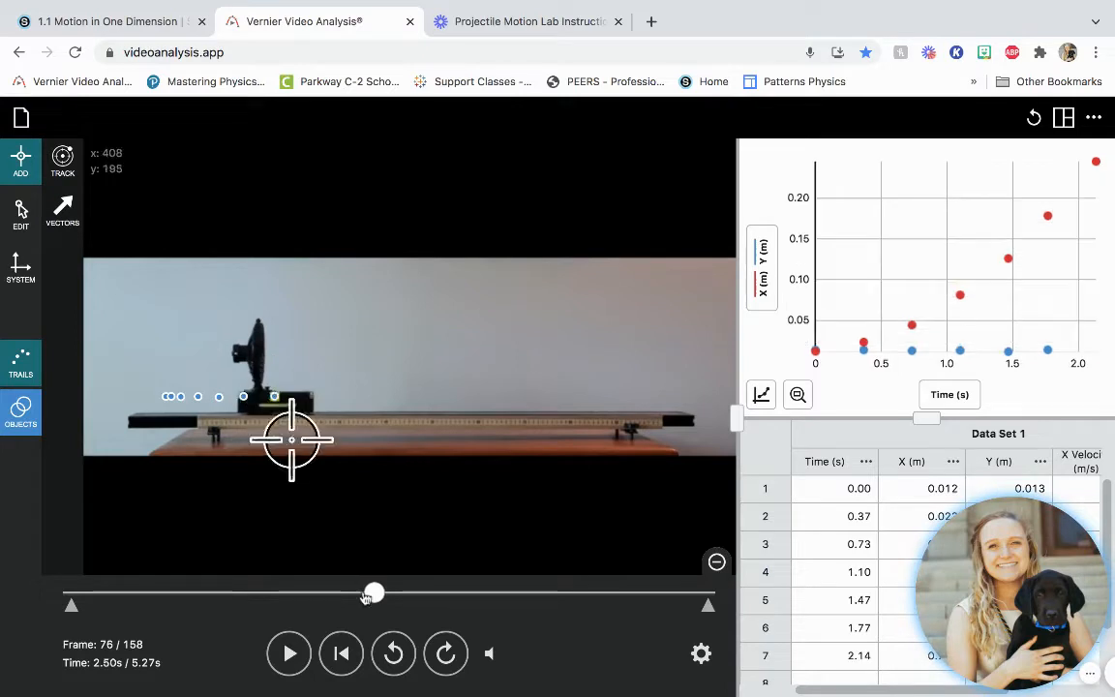
- Advance to frame 86 and mark the eighth data point on the cart's yellow square
click(446, 655)
click(445, 655)
click(445, 655)
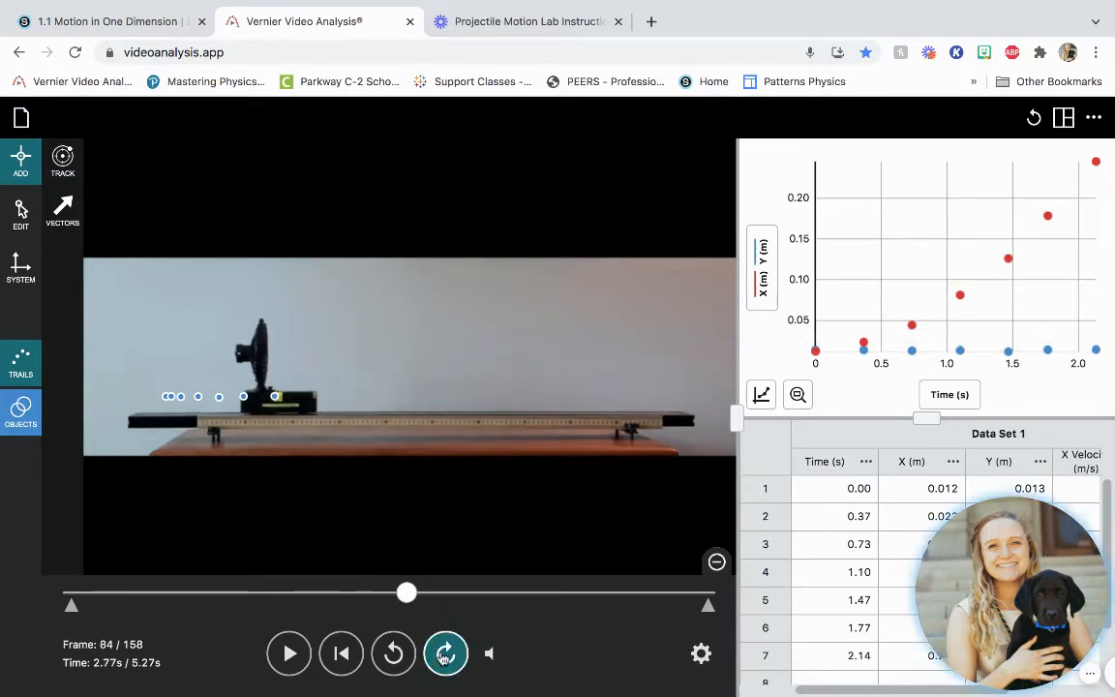
click(445, 656)
click(444, 653)
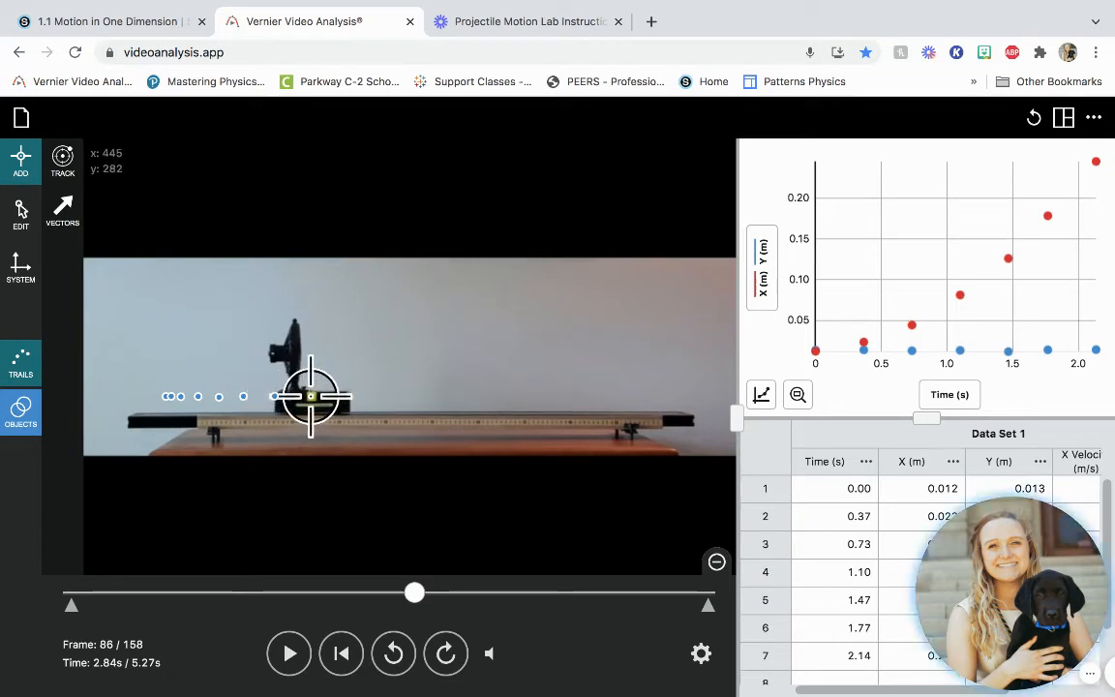
click(310, 397)
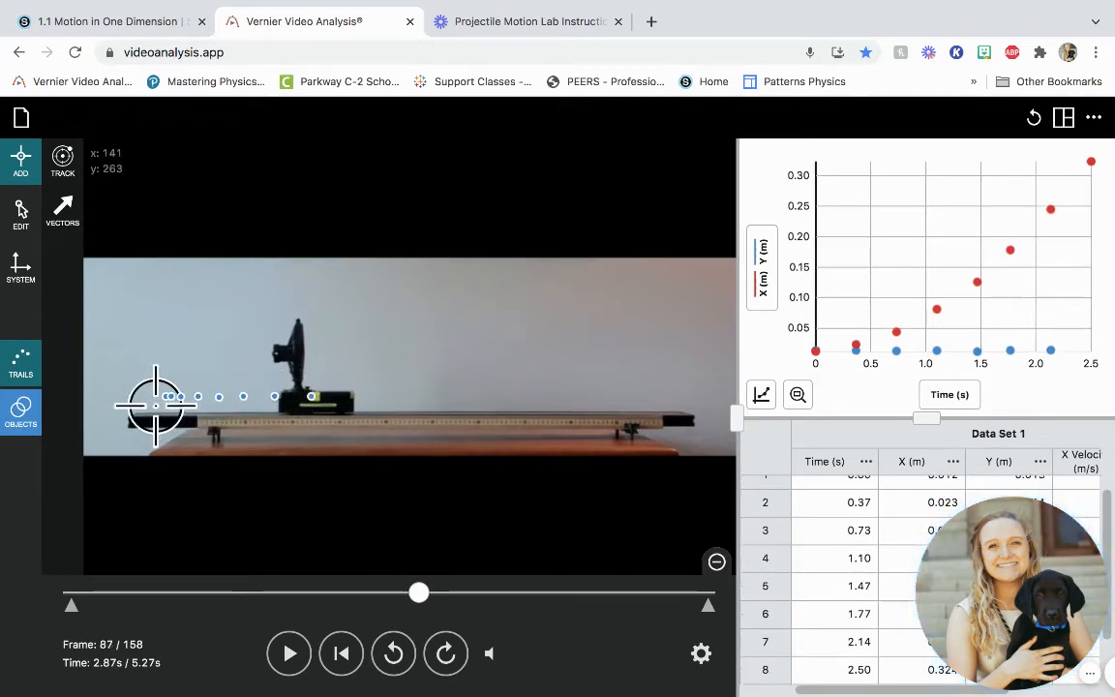
- Mark the ninth and tenth data points on the cart's yellow square at frames 98 and 107
click(445, 653)
click(445, 654)
click(445, 654)
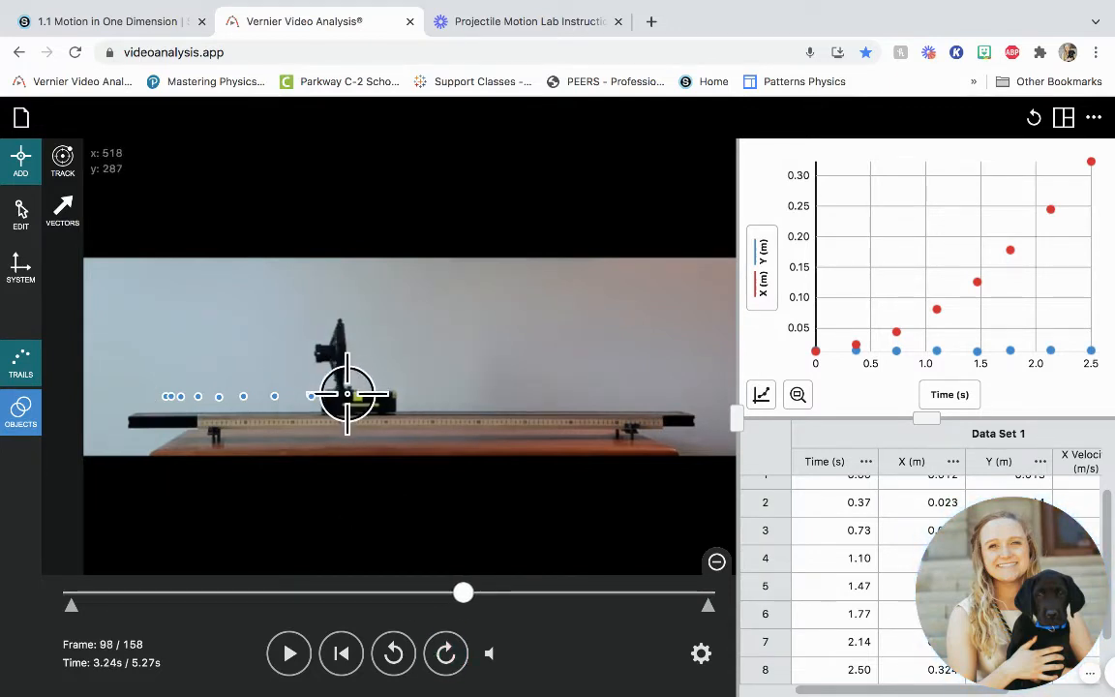
click(358, 395)
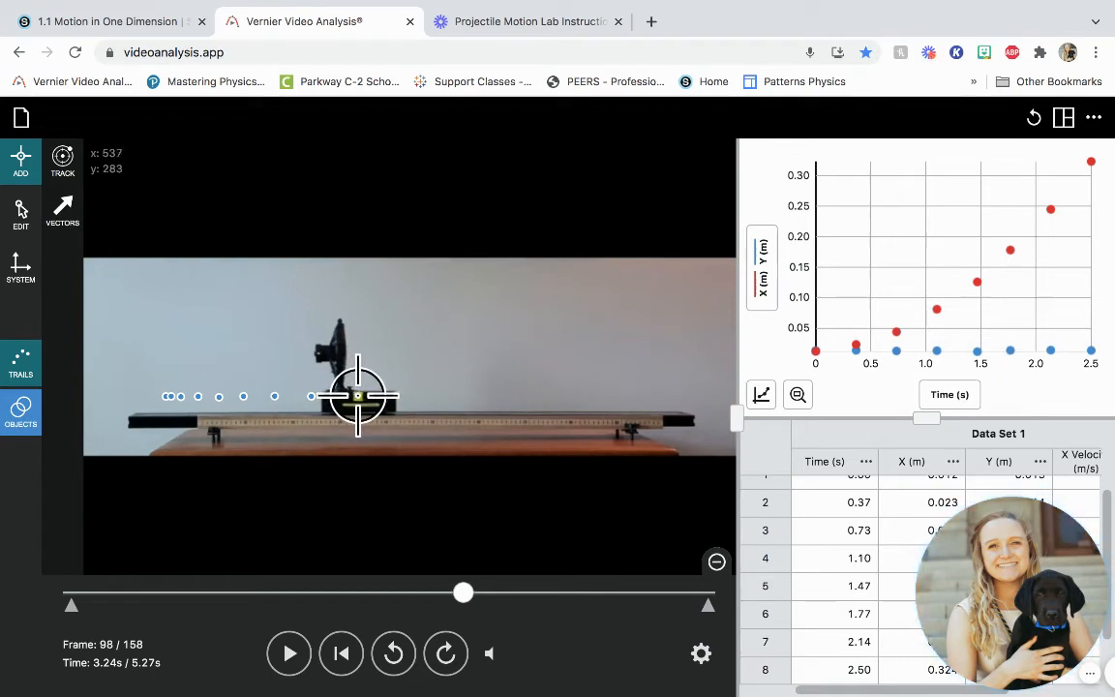
click(446, 655)
click(447, 654)
click(446, 655)
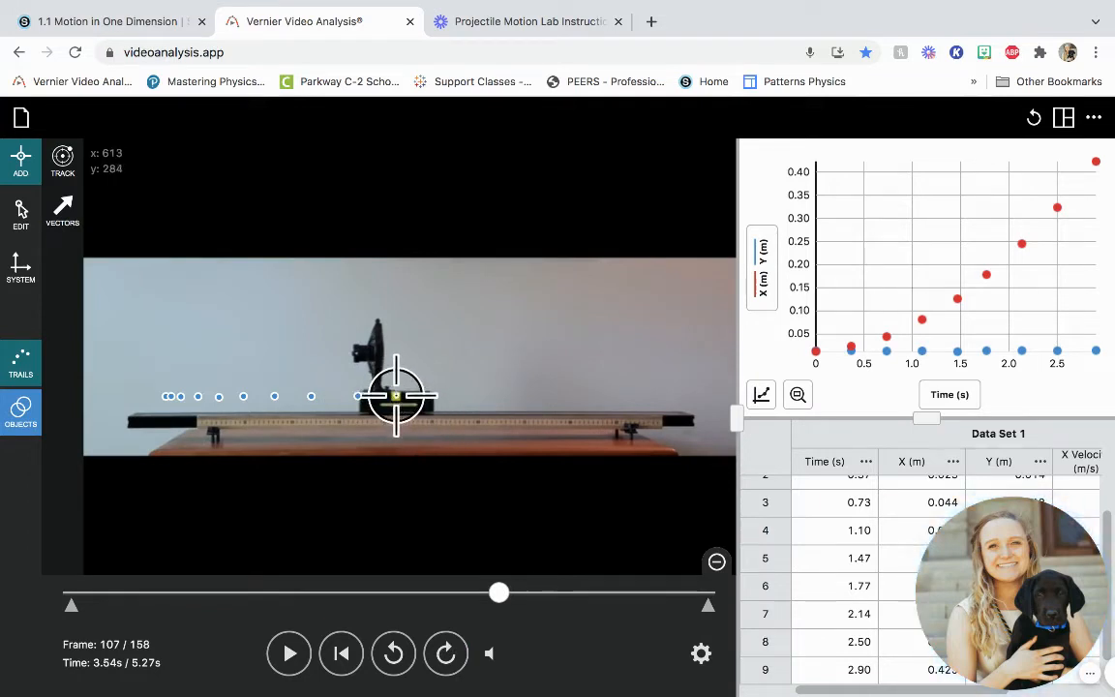
click(396, 395)
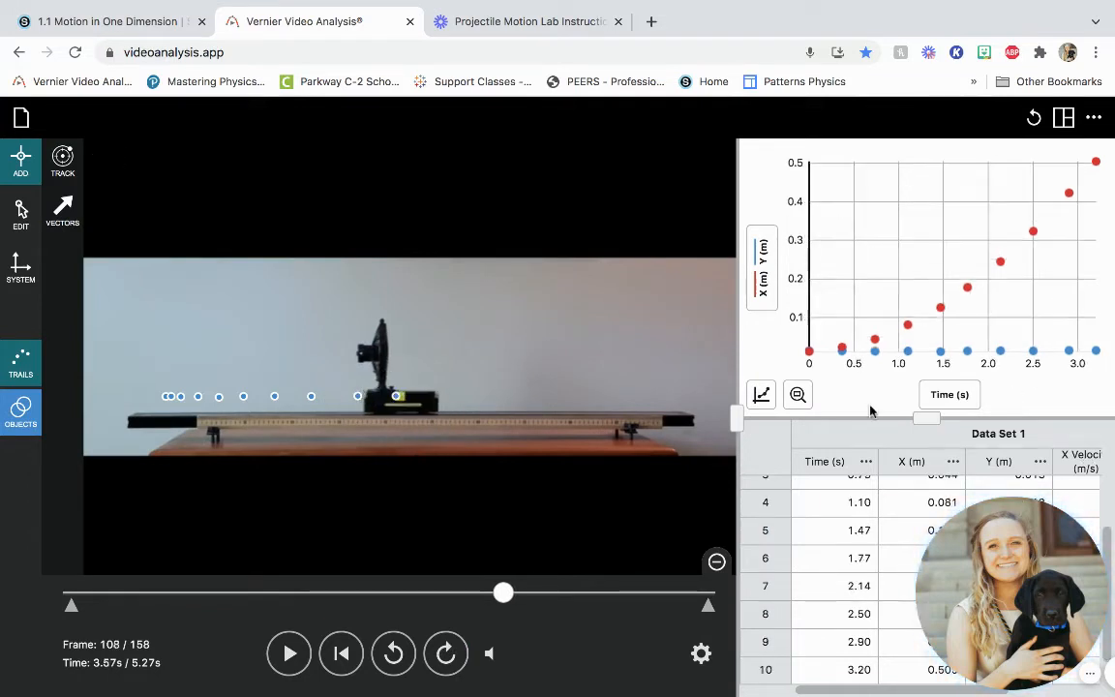
- Advance to frame 119 and mark the eleventh data point on the cart's yellow square
click(447, 657)
click(446, 656)
click(446, 656)
click(446, 656)
click(446, 656)
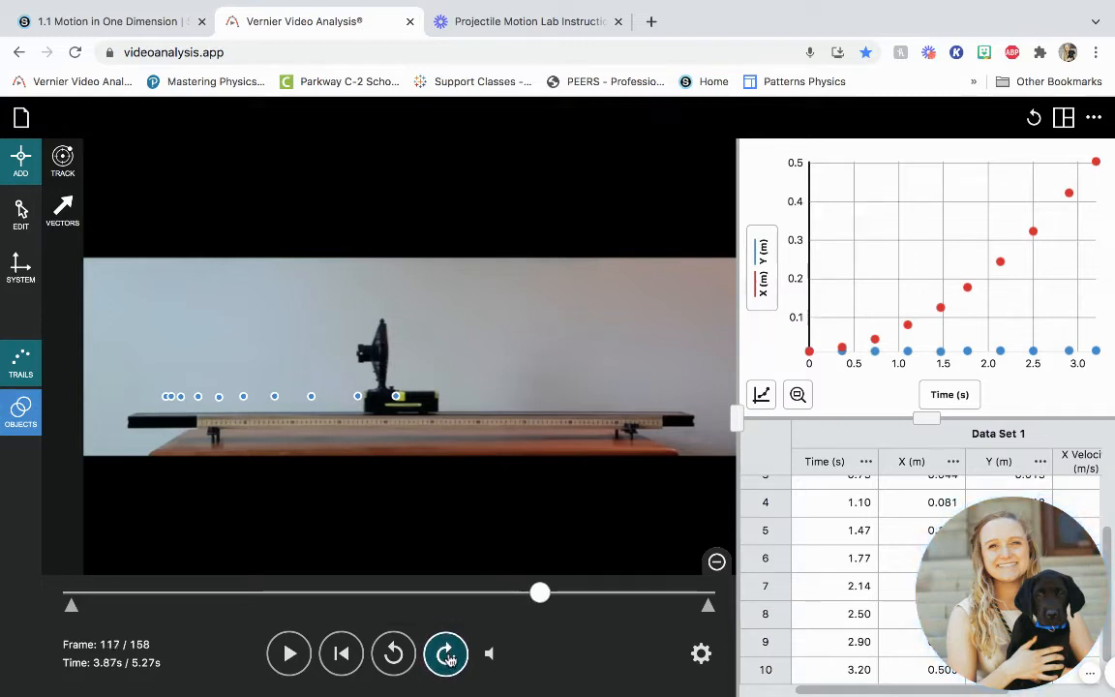
click(447, 657)
click(446, 656)
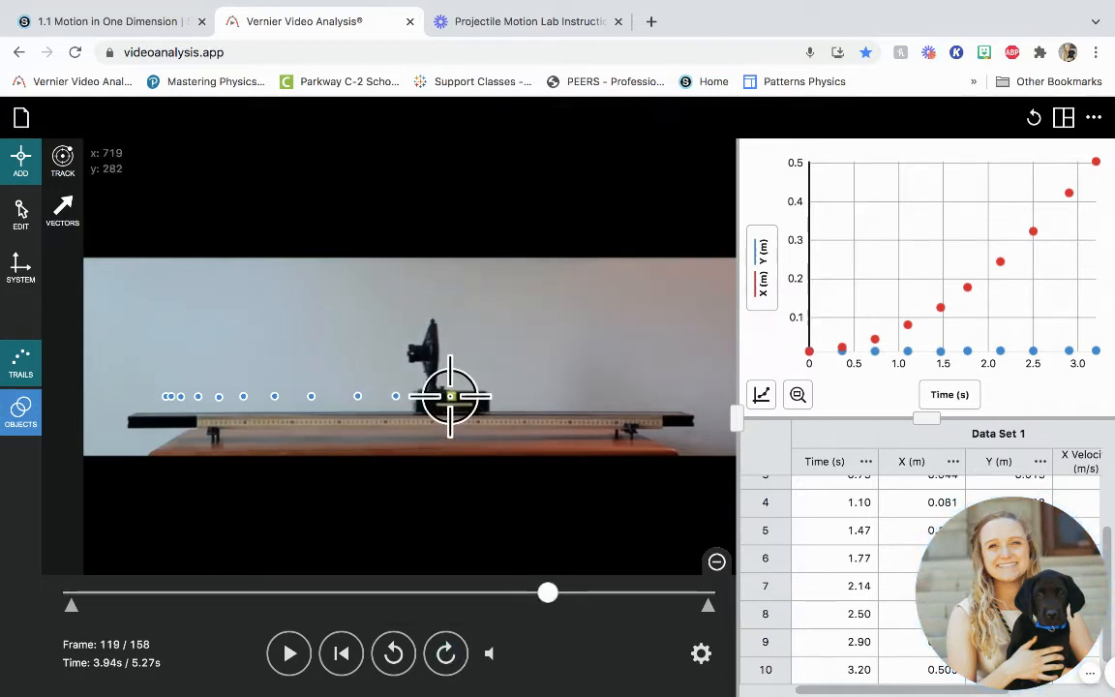
click(451, 396)
- Advance to frame 130 and mark the twelfth data point on the cart's yellow square
click(446, 657)
click(445, 656)
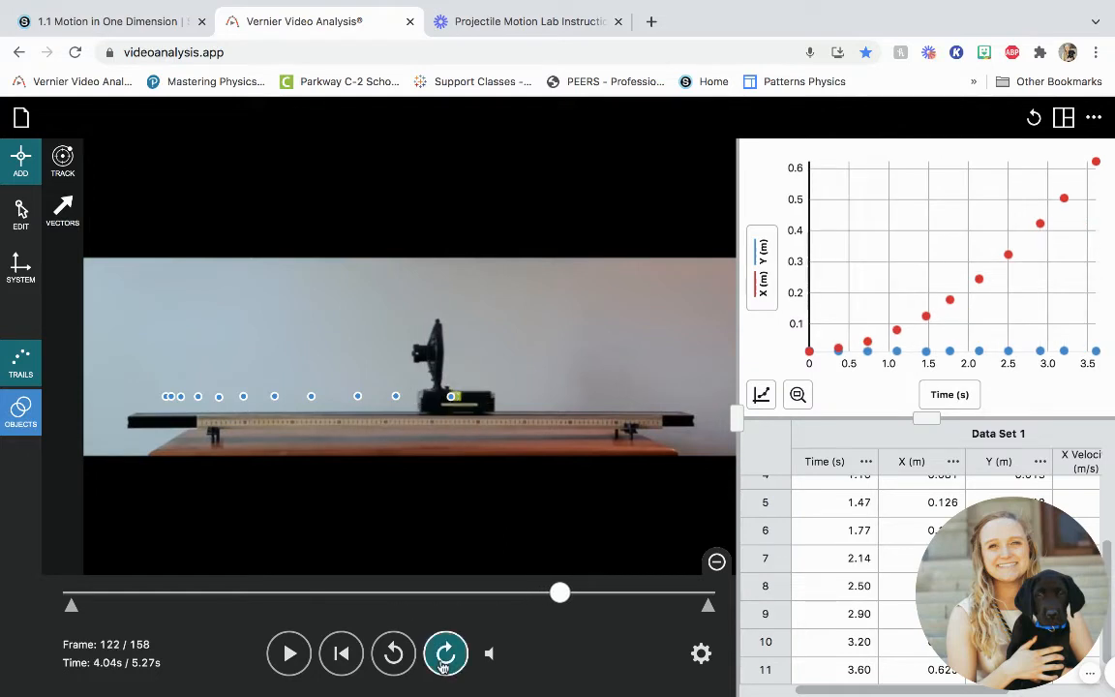
click(443, 664)
click(443, 664)
click(444, 664)
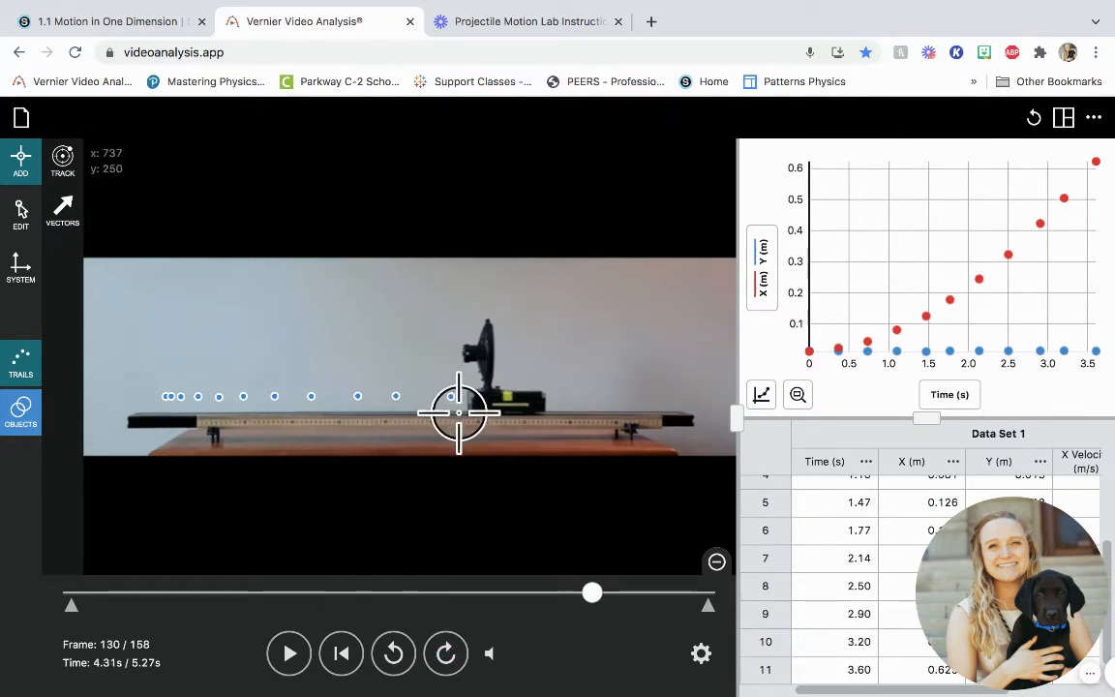
click(507, 396)
- Advance to frame 141 and mark the thirteenth data point on the cart's yellow square
click(445, 653)
click(446, 654)
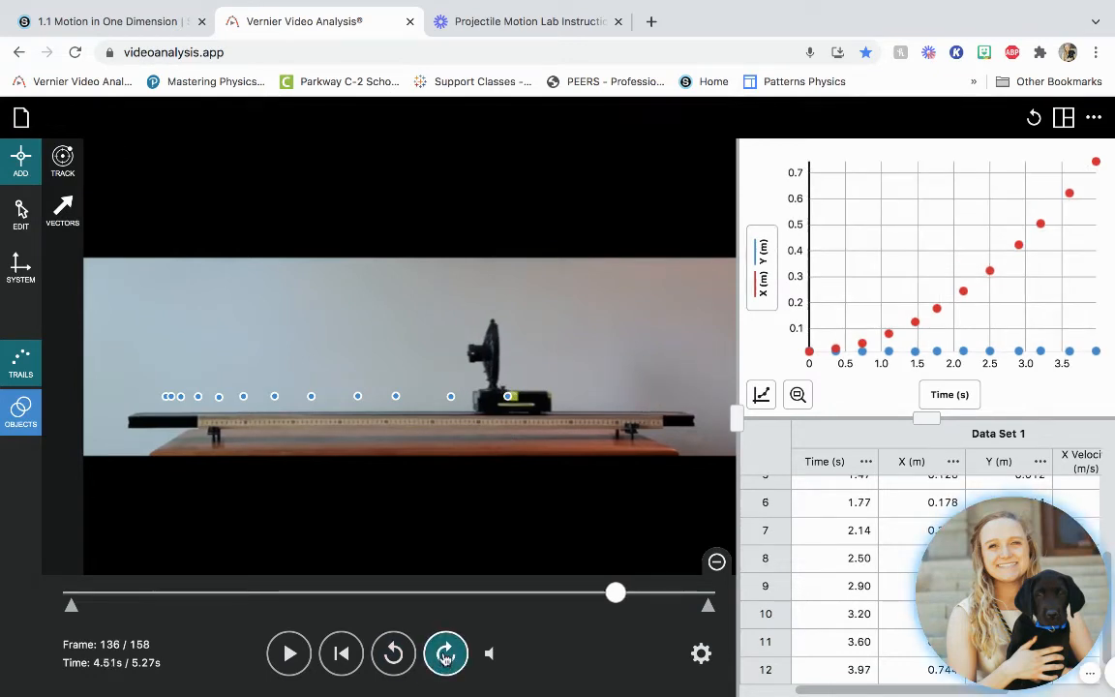
click(445, 653)
click(446, 653)
click(445, 654)
click(445, 653)
click(445, 653)
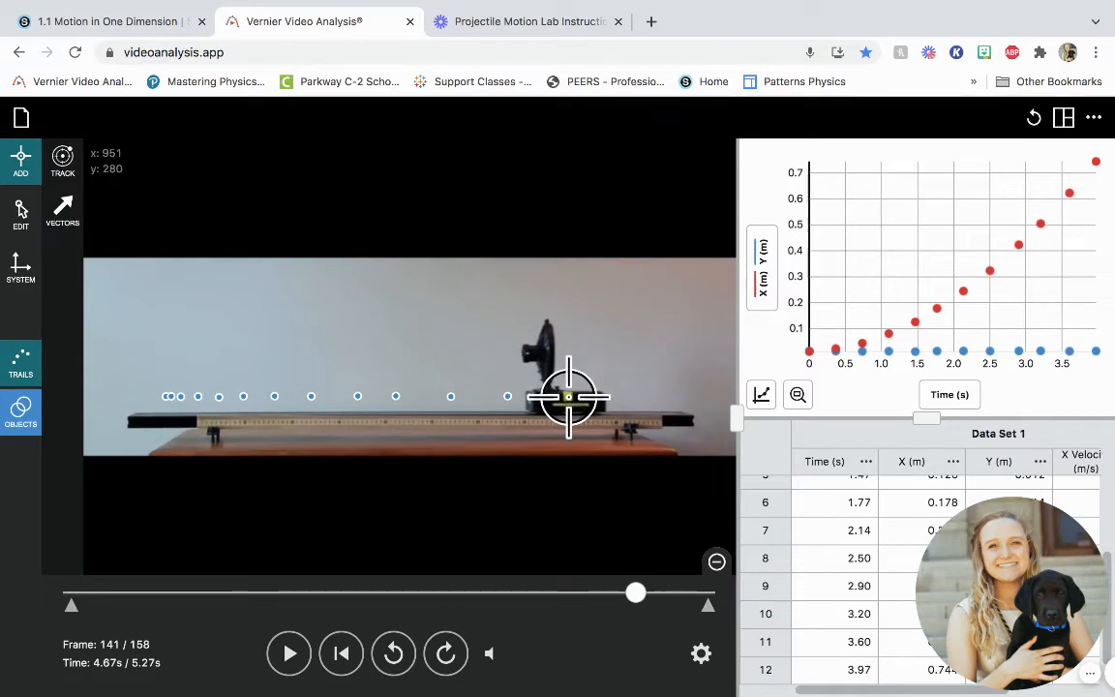
click(568, 396)
- Advance to frame 151 and mark the fourteenth data point on the cart's yellow square
click(445, 653)
click(446, 654)
click(445, 654)
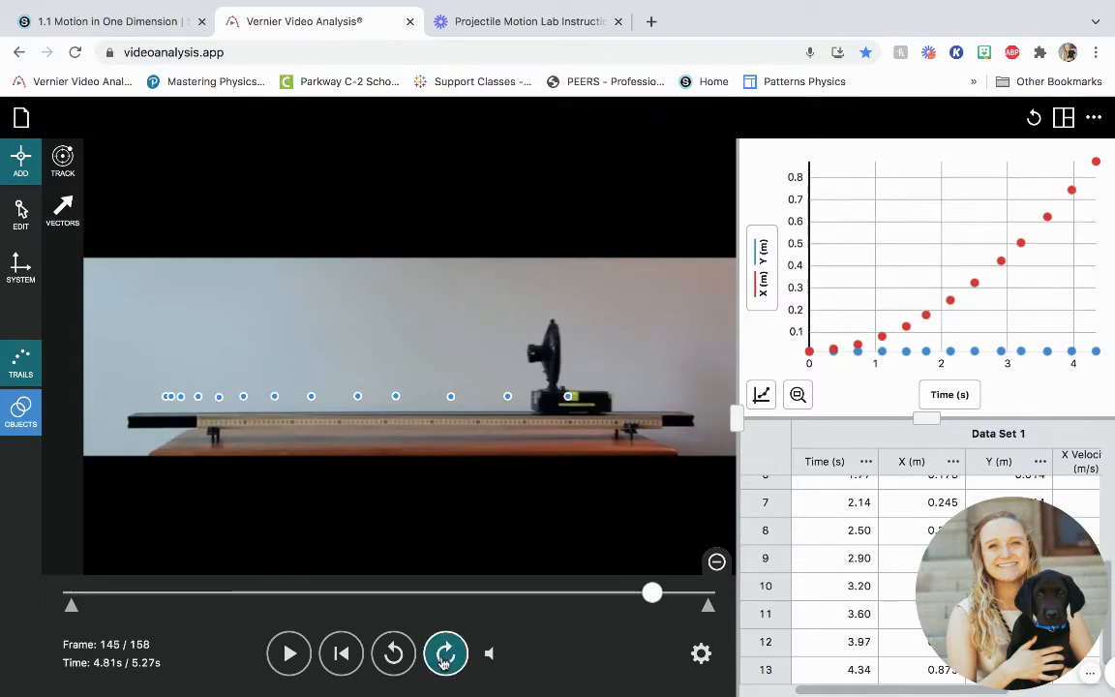
click(446, 653)
click(445, 653)
click(445, 654)
click(445, 654)
click(445, 654)
click(445, 654)
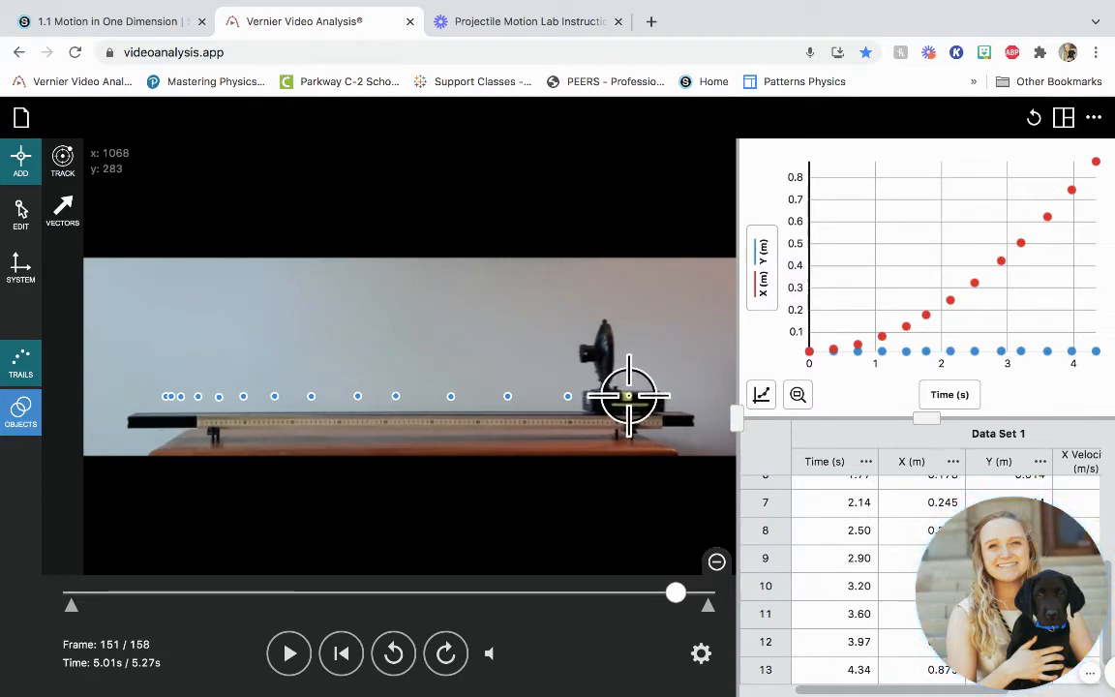
click(626, 396)
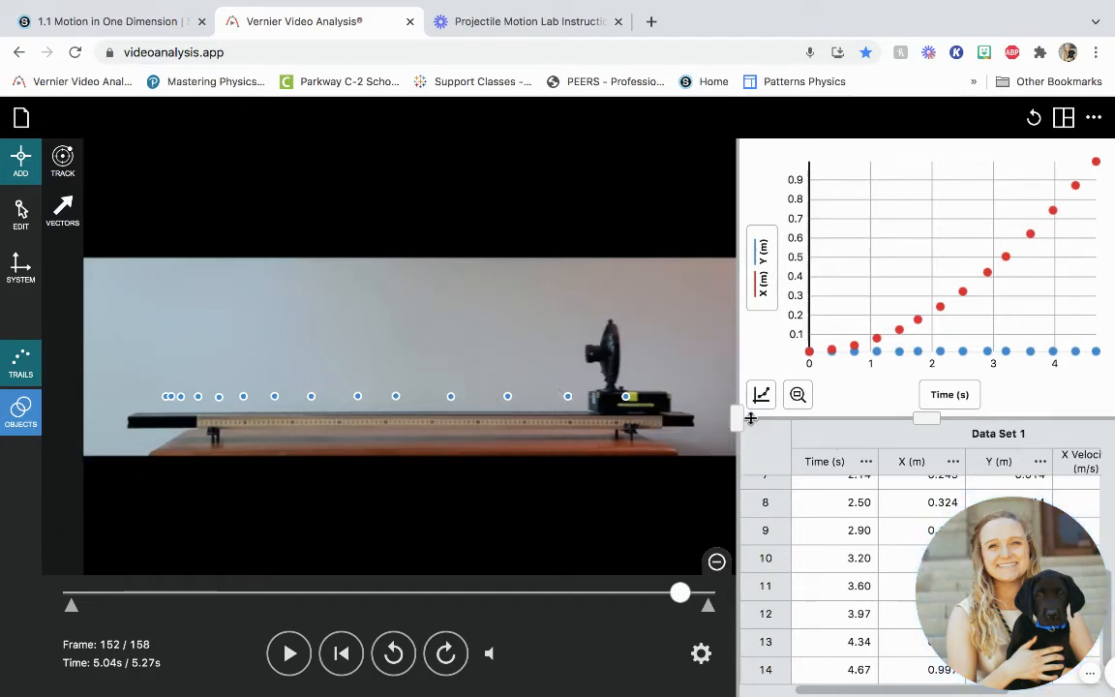
- Hide the video and the data table so that only the graph fills the workspace
drag(736, 418, 254, 439)
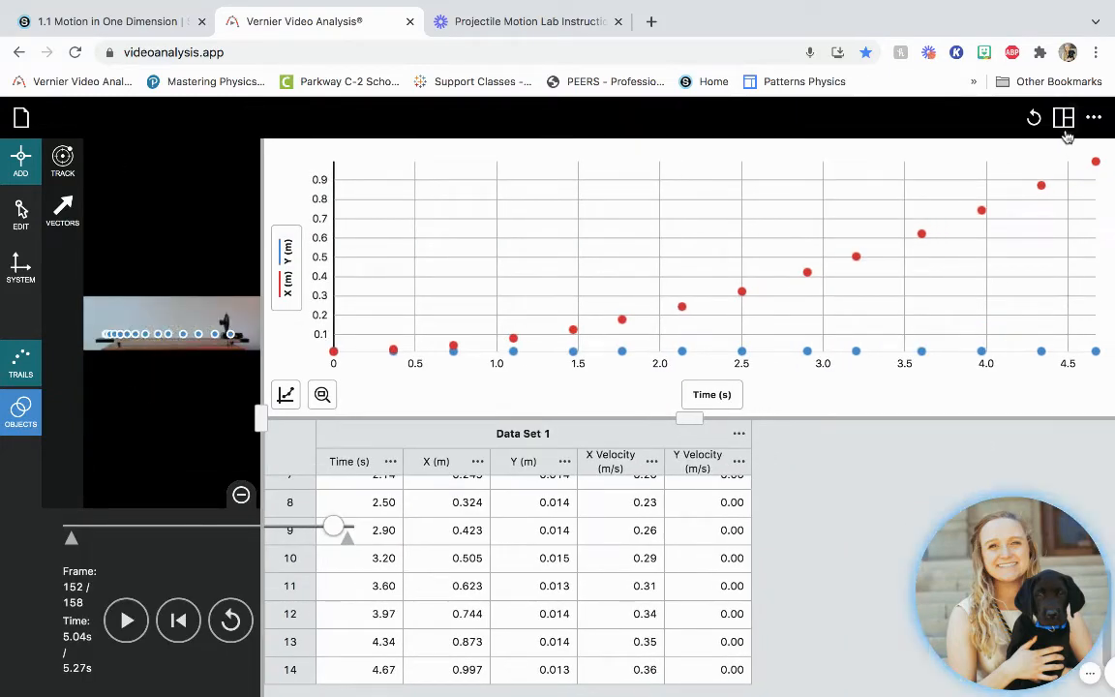
click(1064, 119)
click(954, 163)
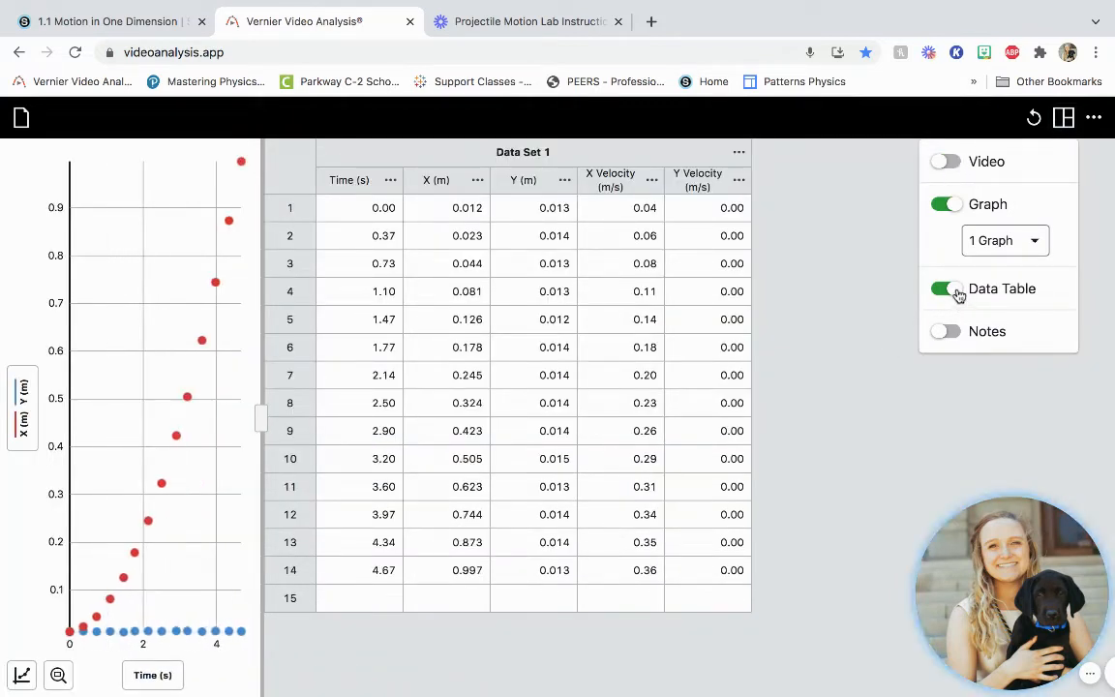
click(954, 290)
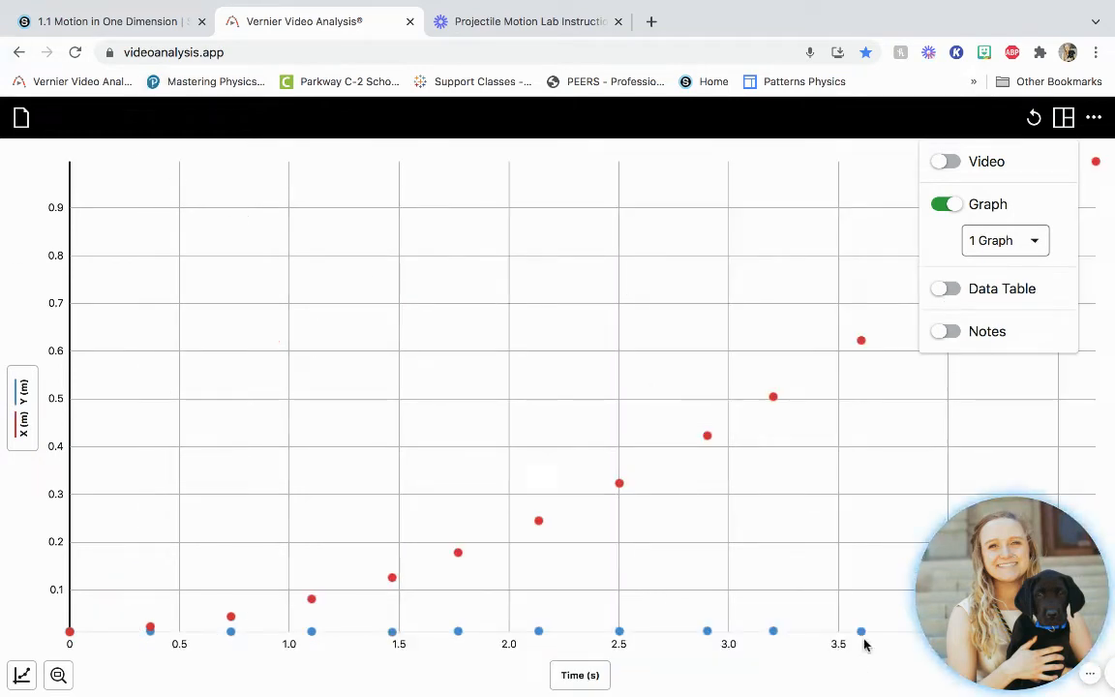
- Remove the Y (m) data from the graph, leaving only X (m) plotted against time
click(10, 434)
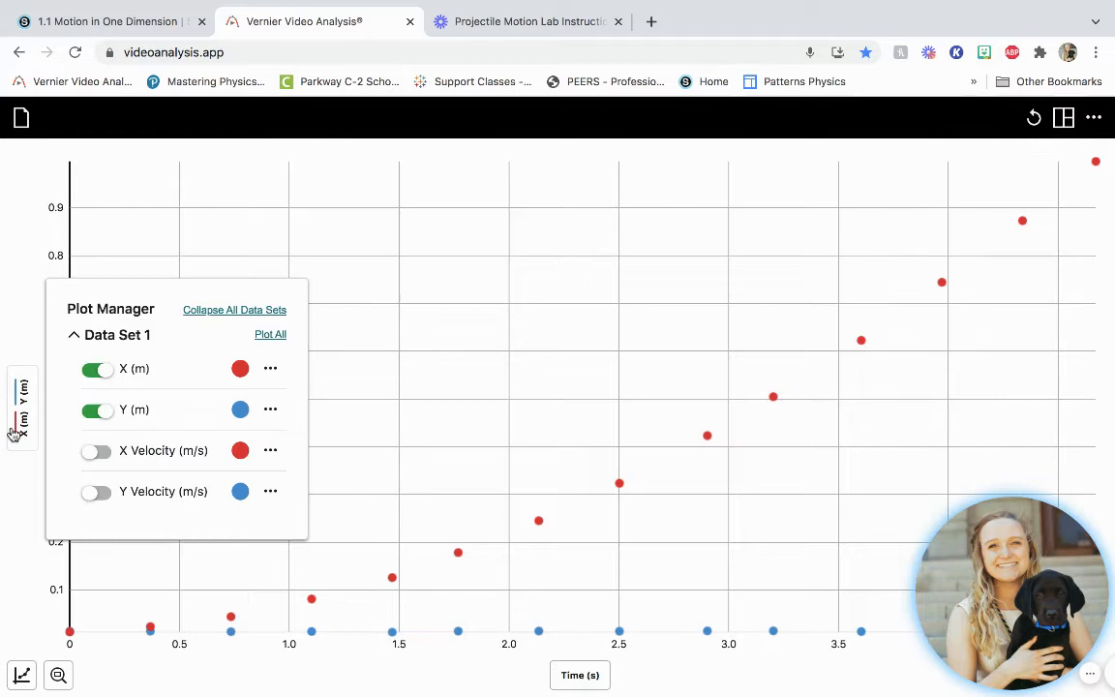
click(96, 409)
click(152, 566)
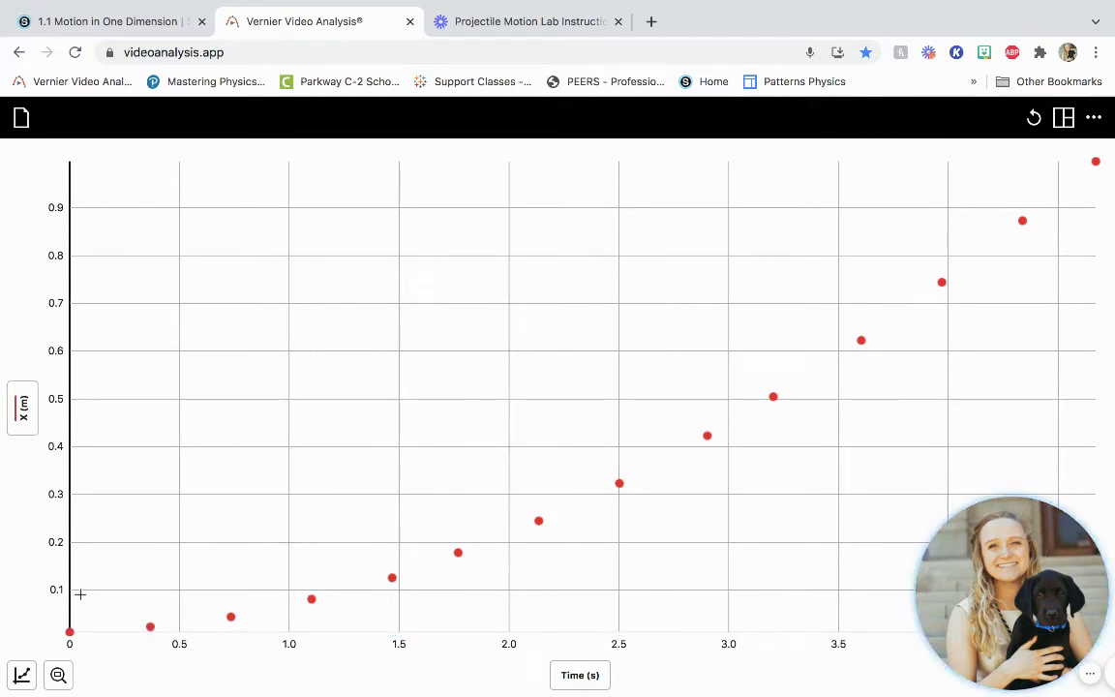
- Select the full 0.00 to 4.67 s range of the X (m) graph and apply a Quadratic curve fit to it
drag(80, 595, 539, 577)
drag(809, 522, 1081, 492)
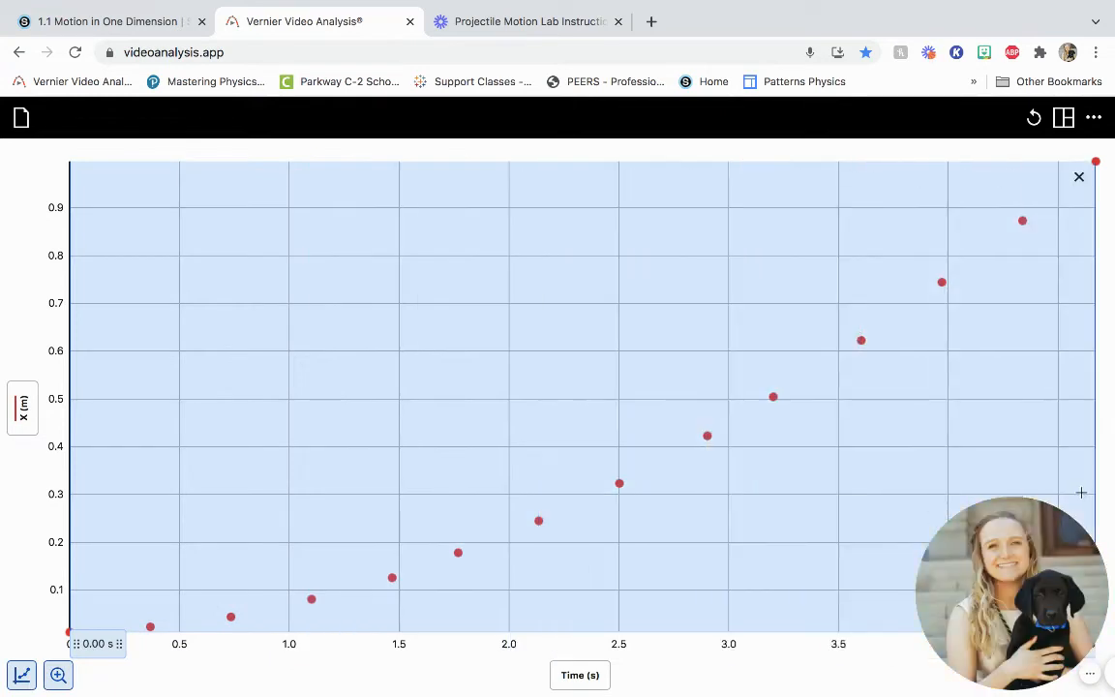
click(22, 675)
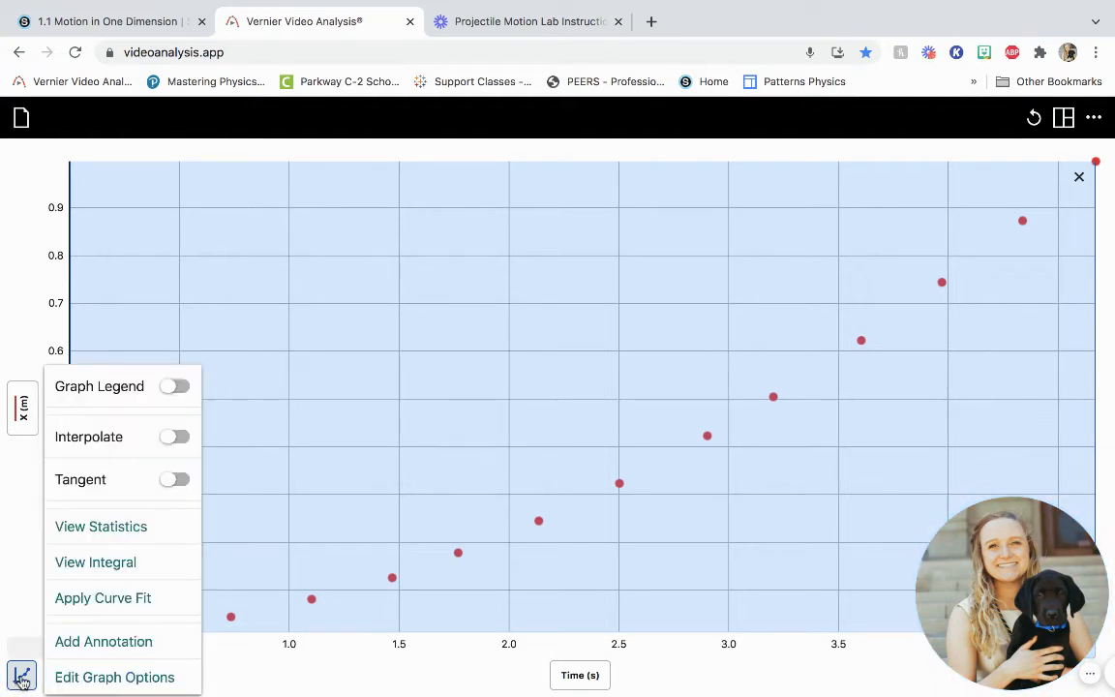
click(101, 601)
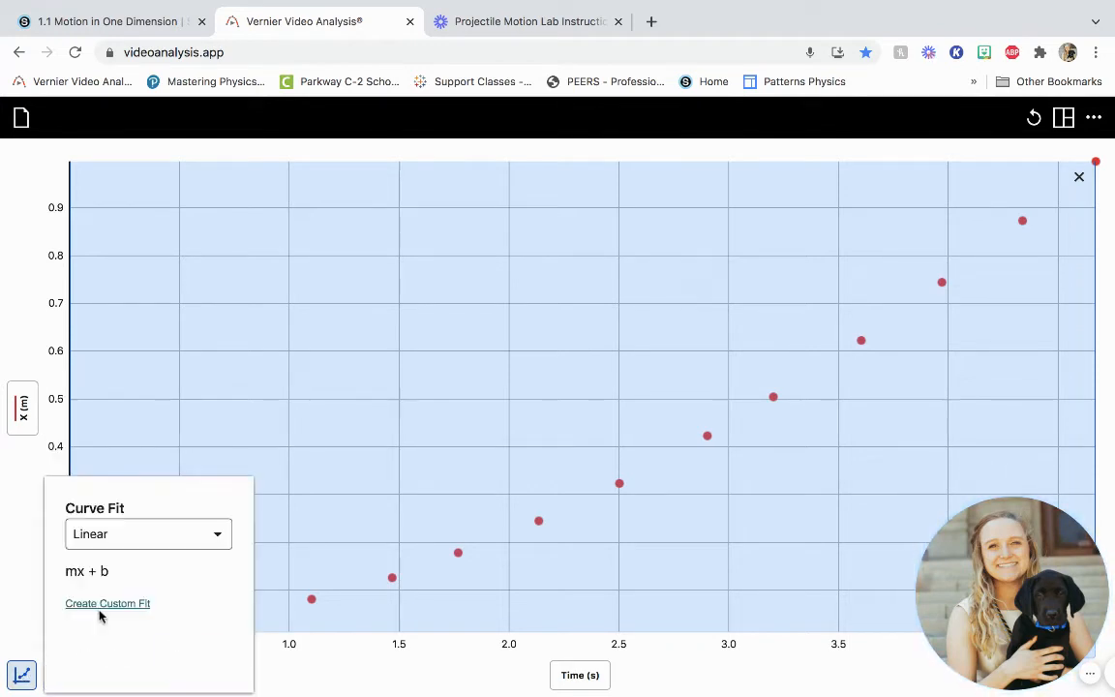
click(99, 538)
click(106, 551)
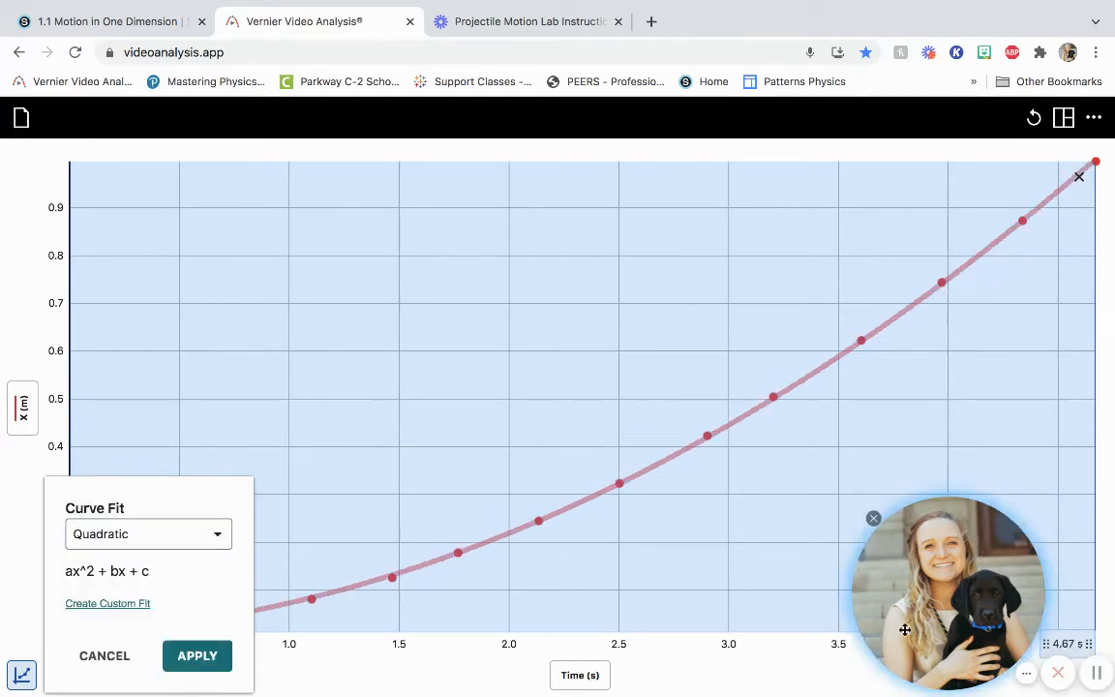
click(1031, 675)
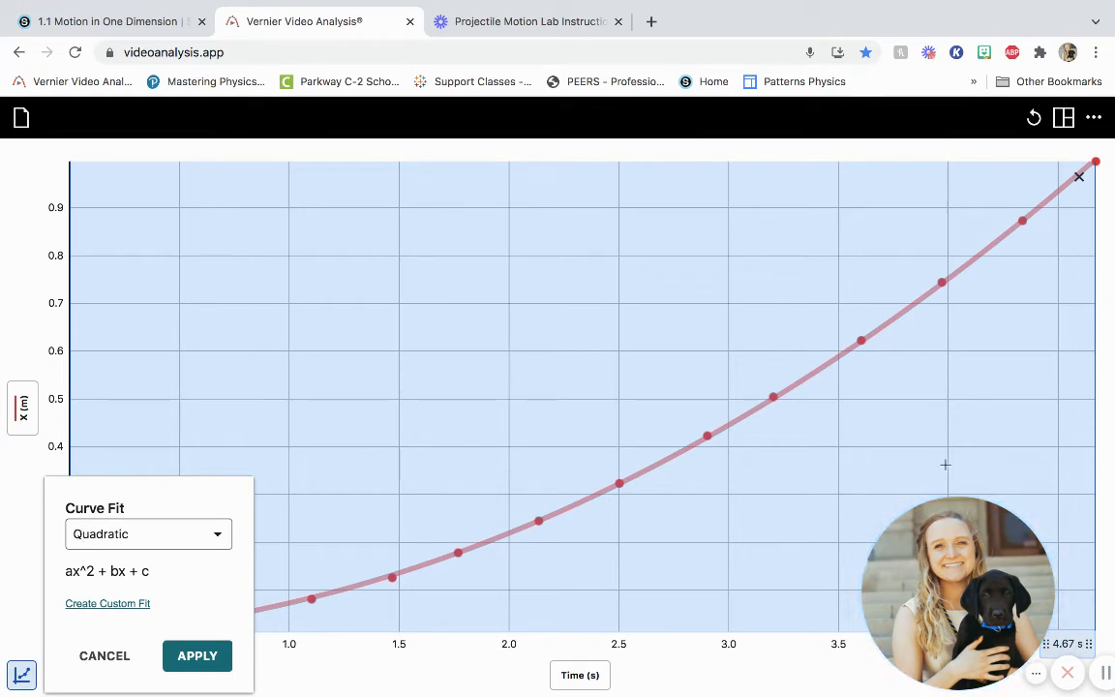
click(199, 655)
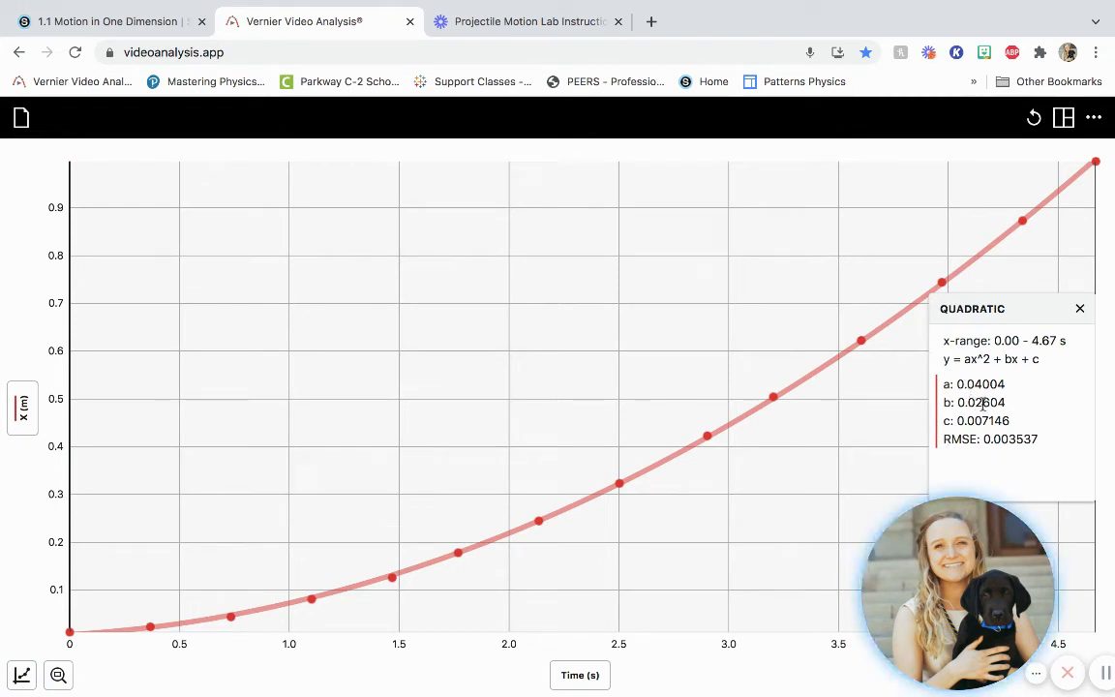
- Remove the quadratic fit and plot X Velocity (m/s) instead of X (m) on the graph
click(1081, 310)
click(22, 406)
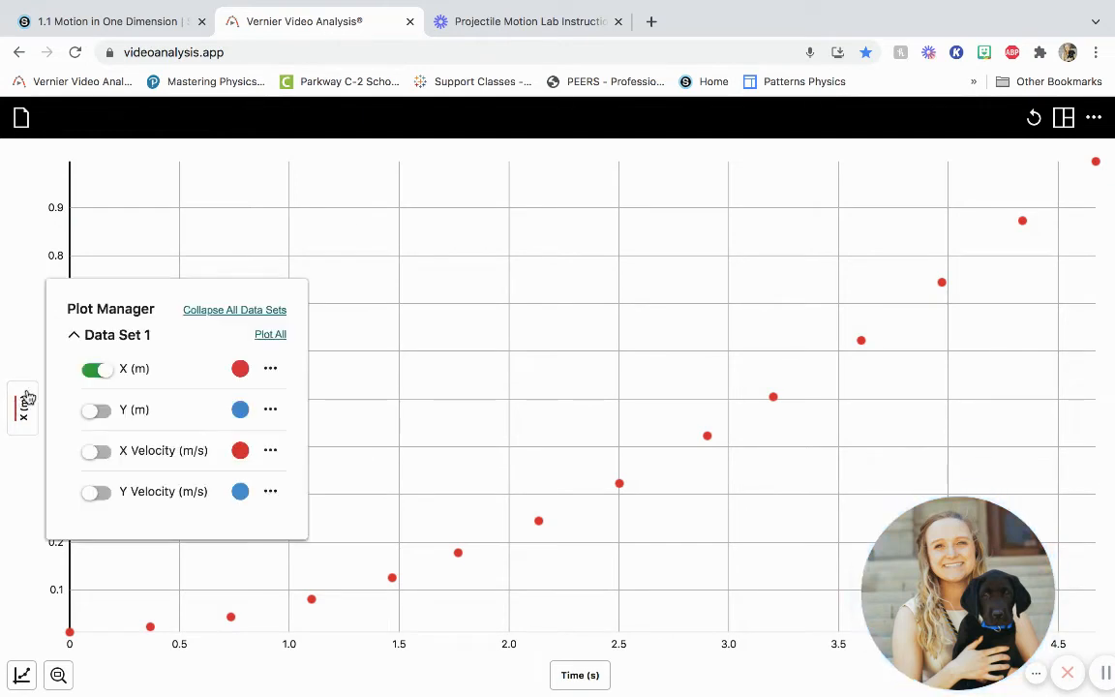
click(107, 374)
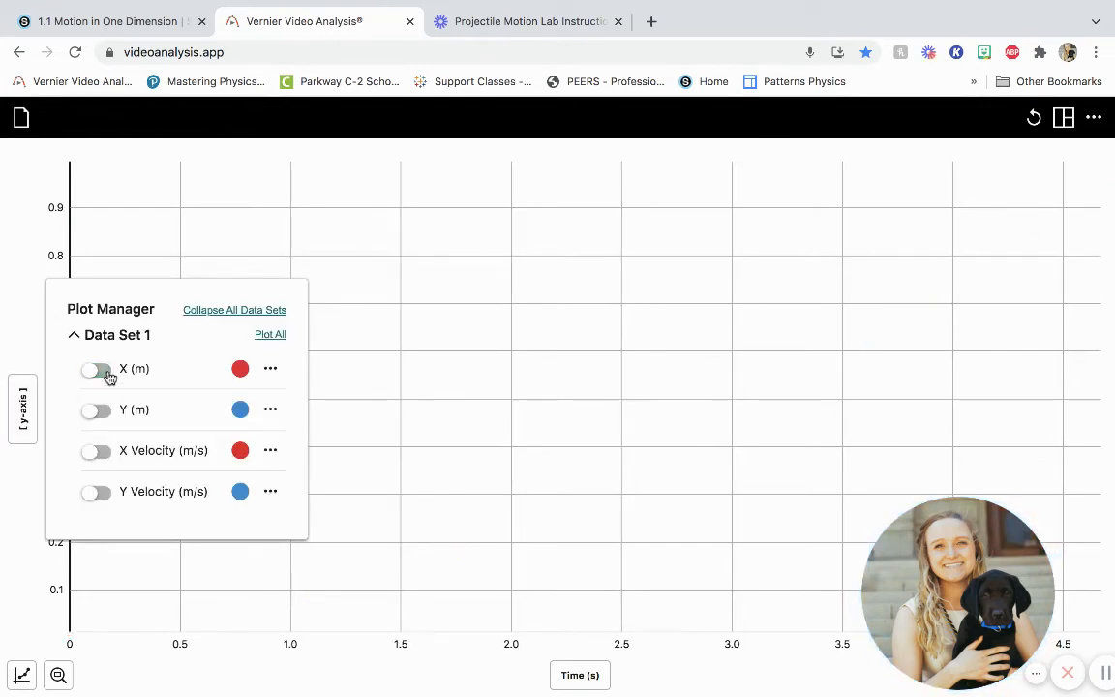
click(97, 451)
click(24, 408)
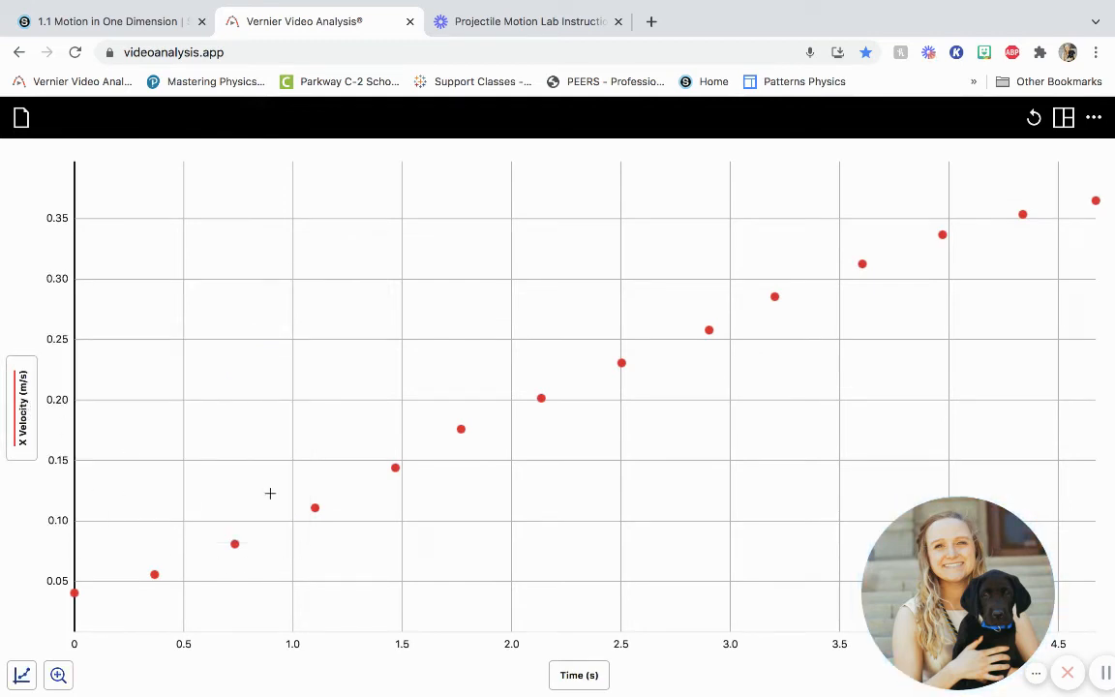
- Preview a Linear curve fit over the full time range of the X velocity data, then cancel it and clear the selection
drag(270, 494, 1091, 470)
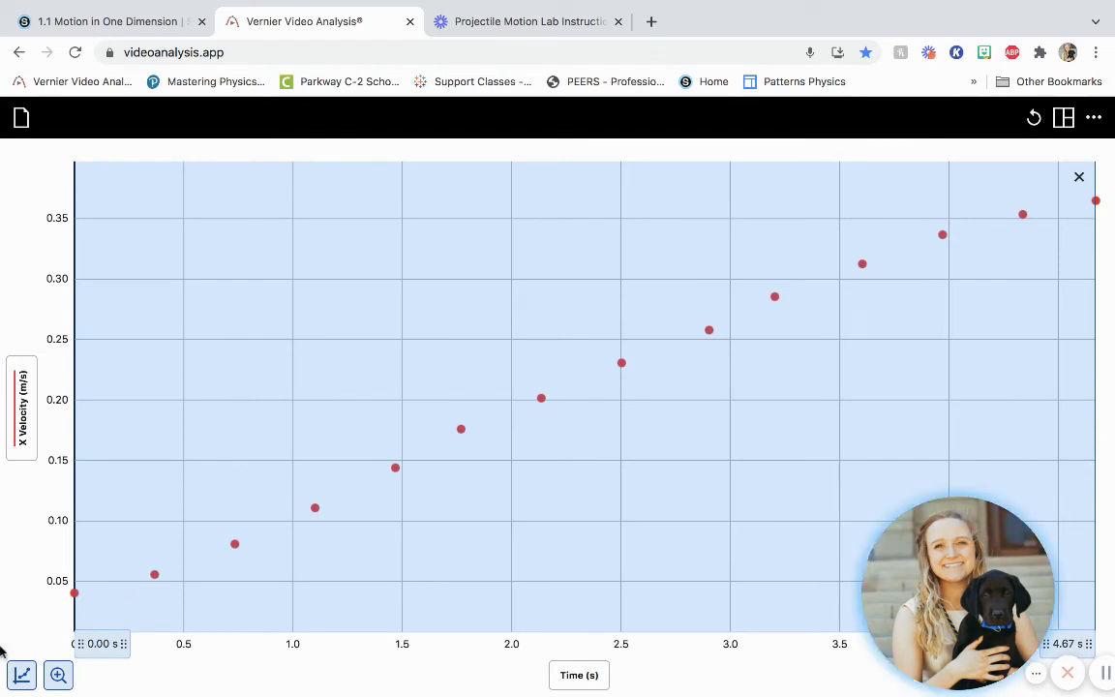
click(21, 675)
click(105, 597)
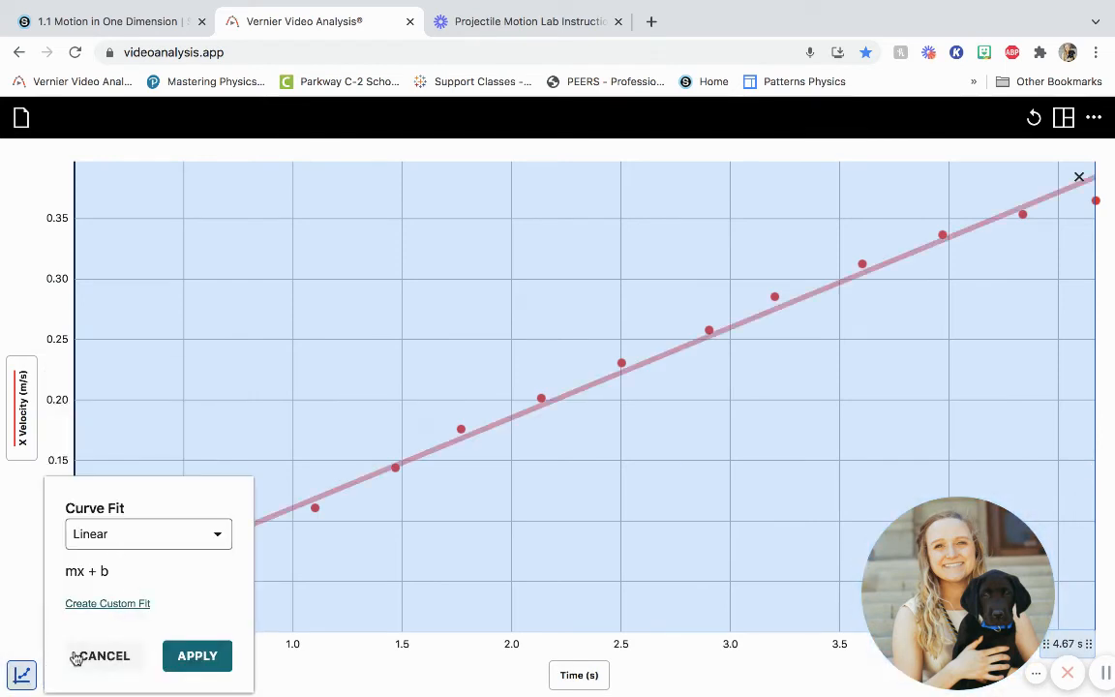
click(100, 656)
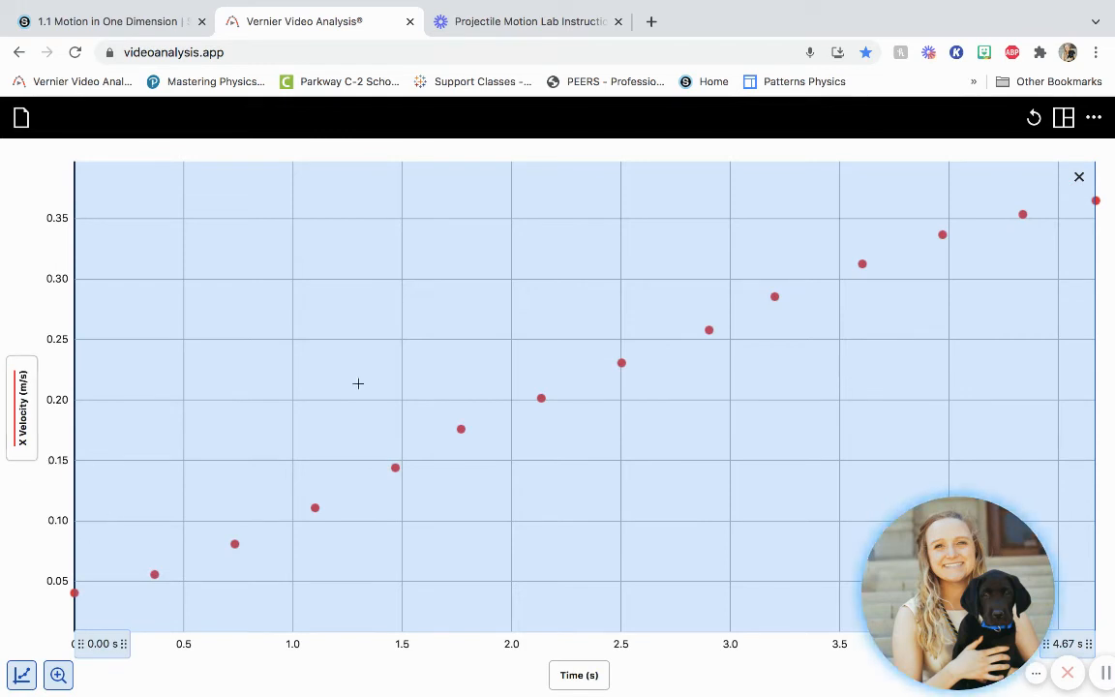
click(1074, 183)
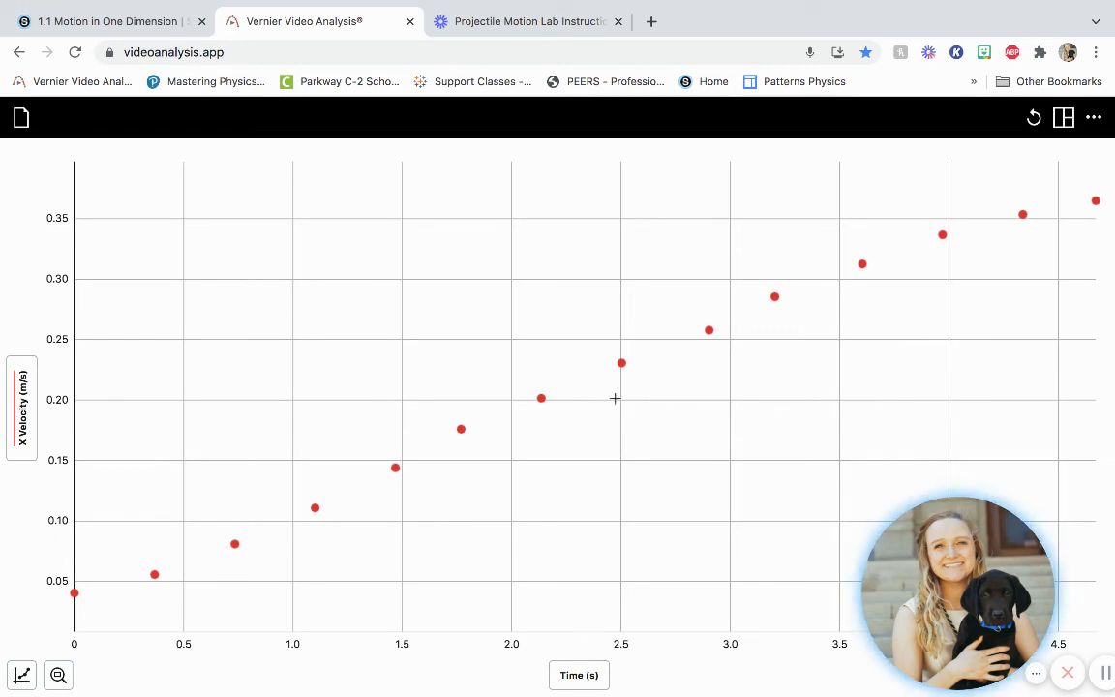
- Remove the X Velocity (m/s) data from the graph so nothing is plotted on the y-axis
click(27, 400)
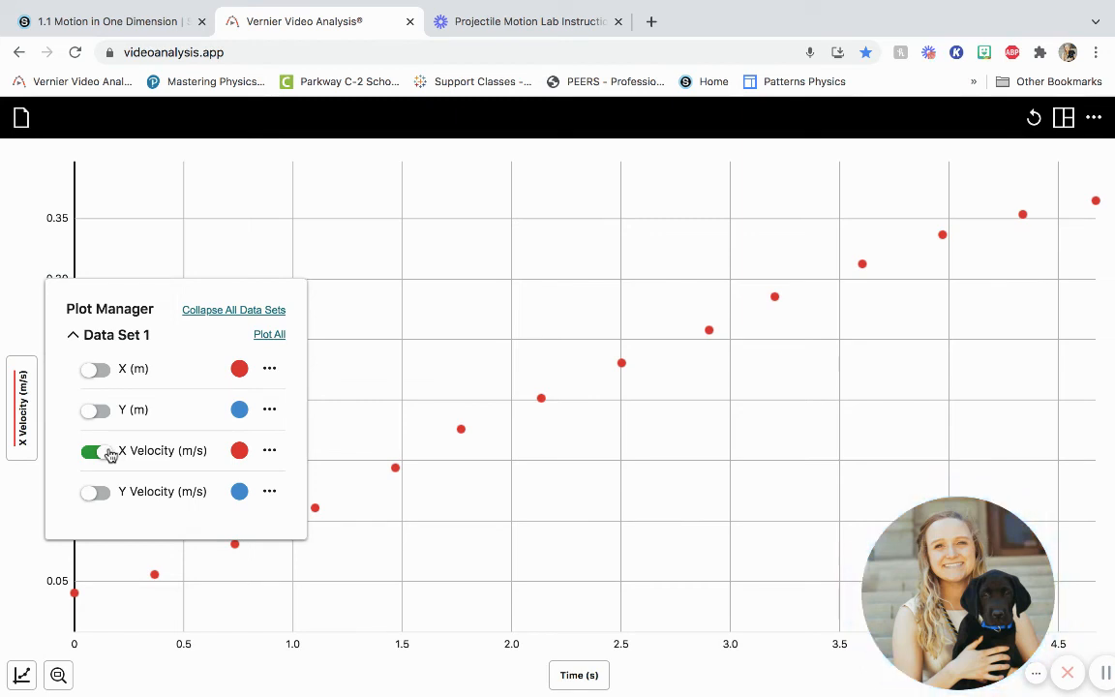
click(108, 453)
click(24, 406)
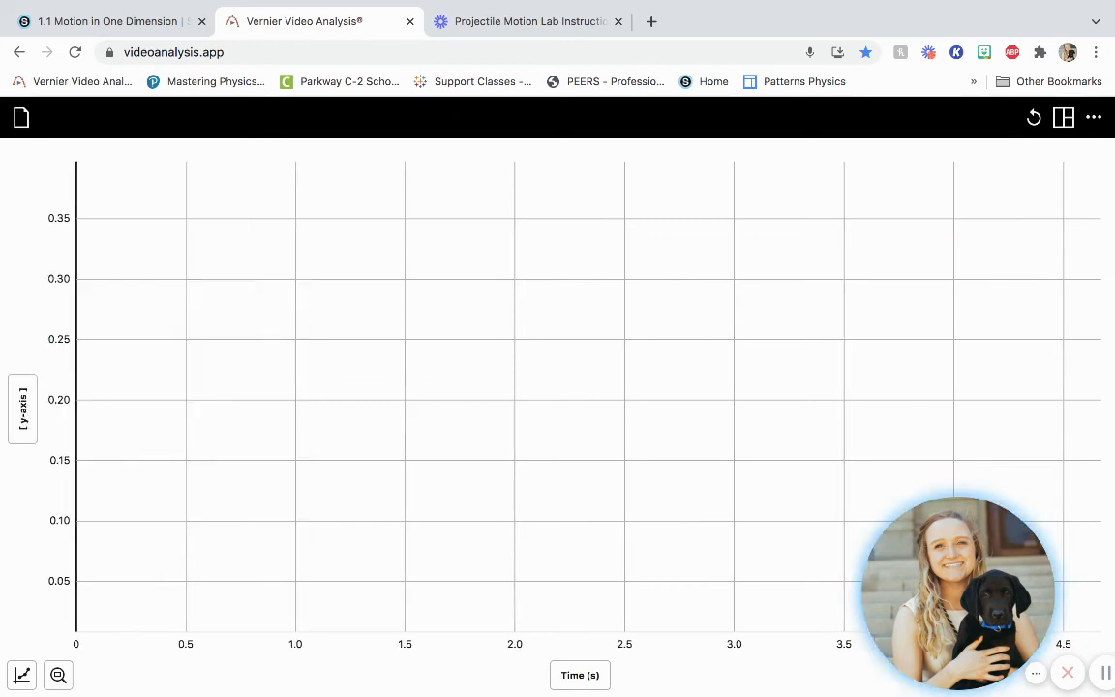
- Hide the graph and show only the Data Table in the layout
click(1064, 118)
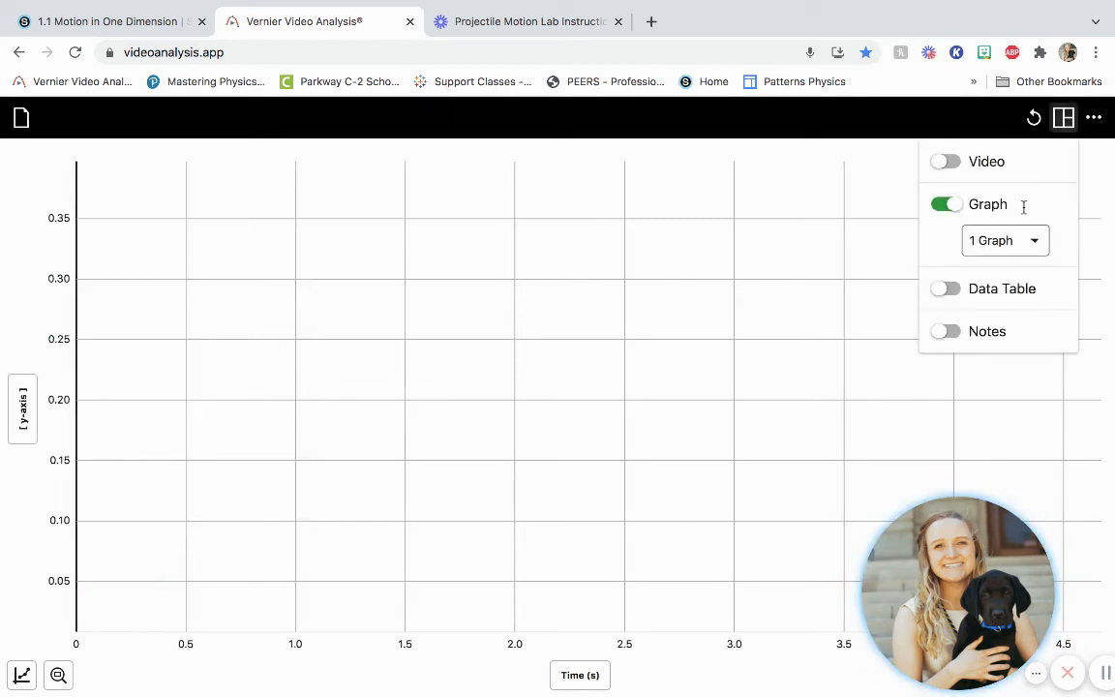
click(965, 214)
click(954, 296)
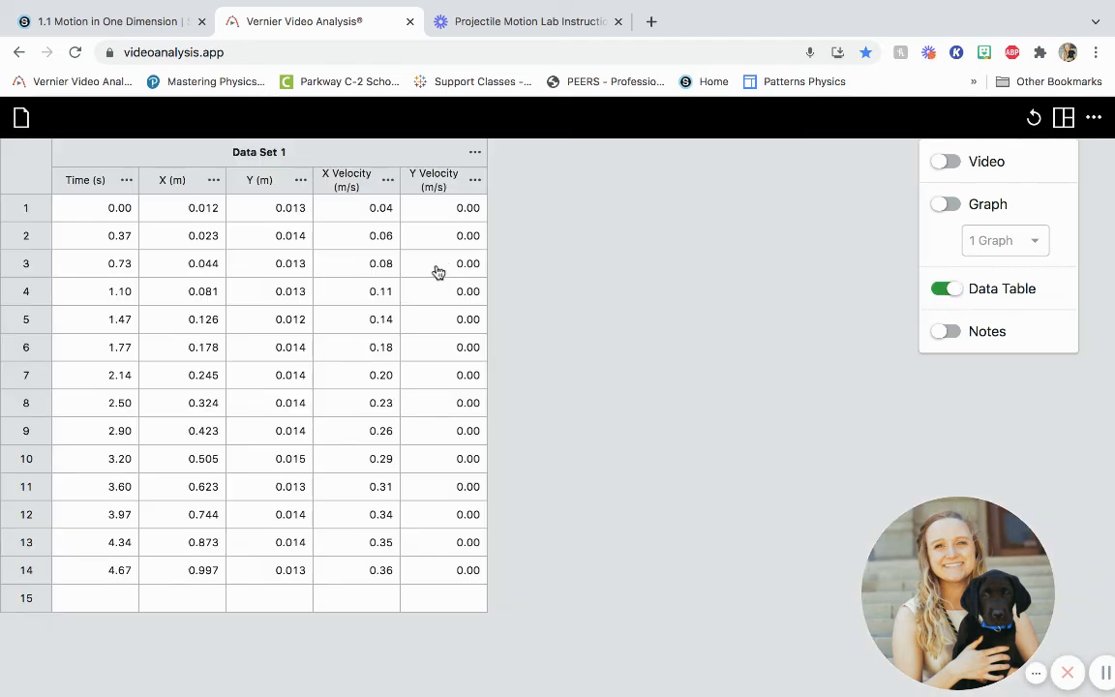
click(625, 300)
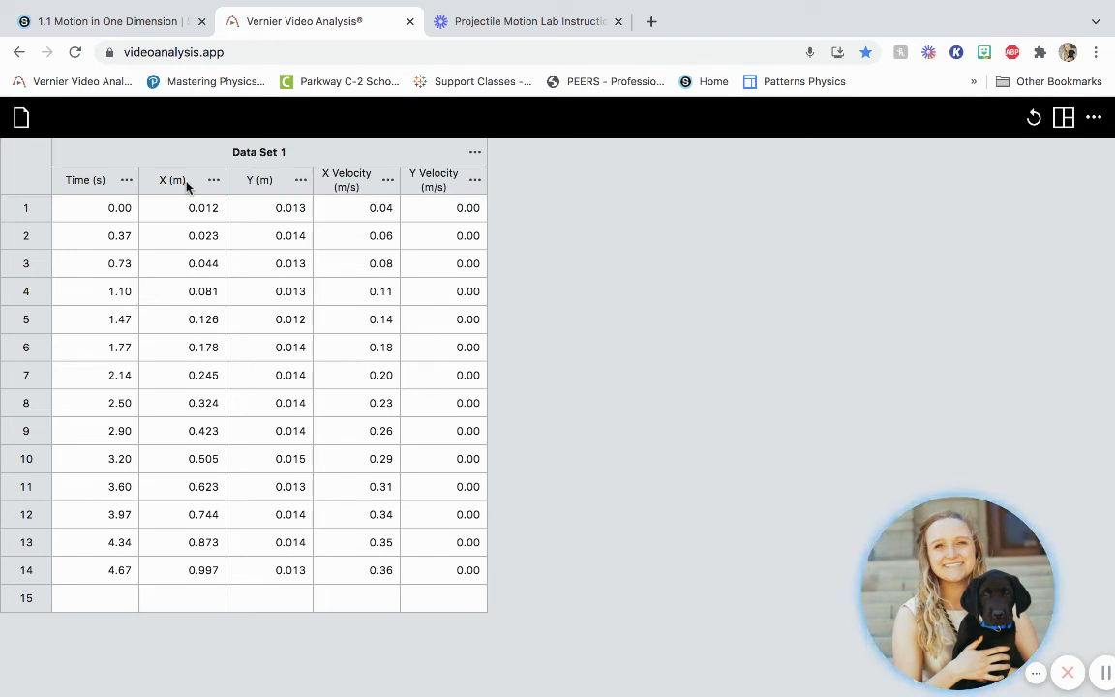
- Start a new calculated column from the X (m) column and name it Acceleration
click(214, 184)
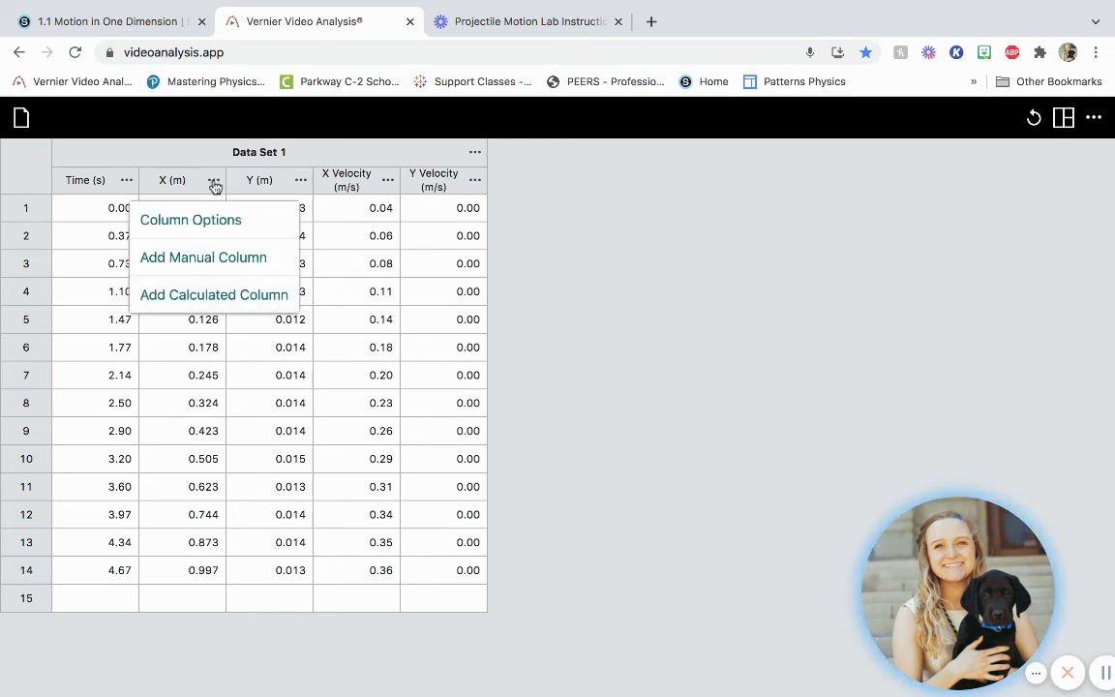
click(189, 172)
click(211, 183)
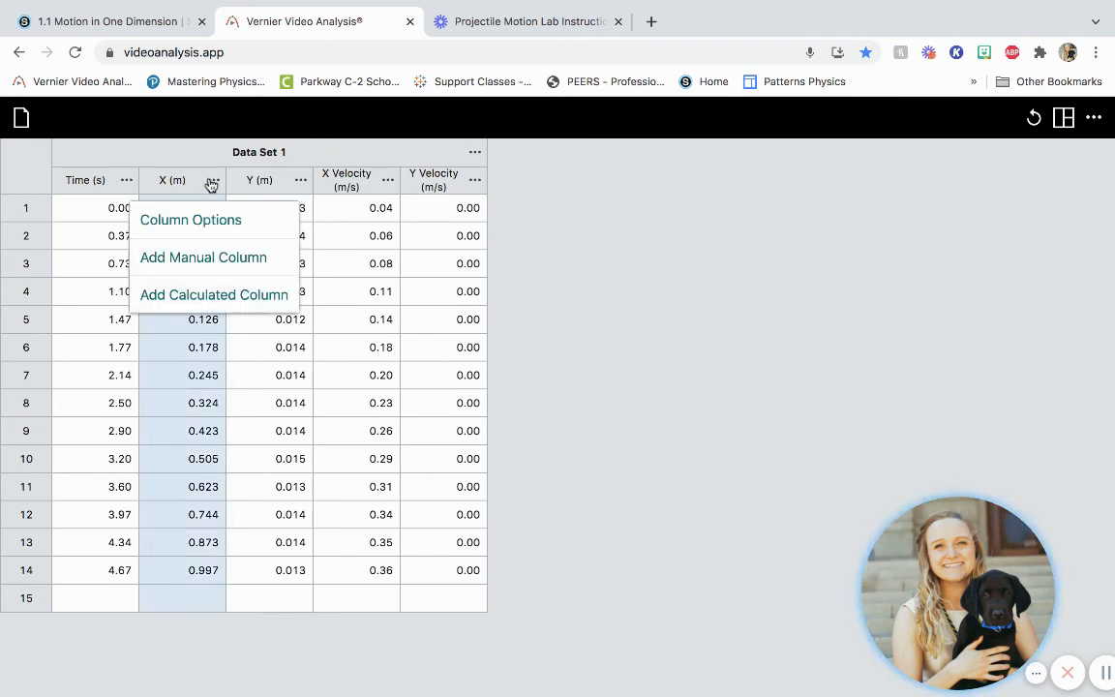
click(211, 296)
click(516, 295)
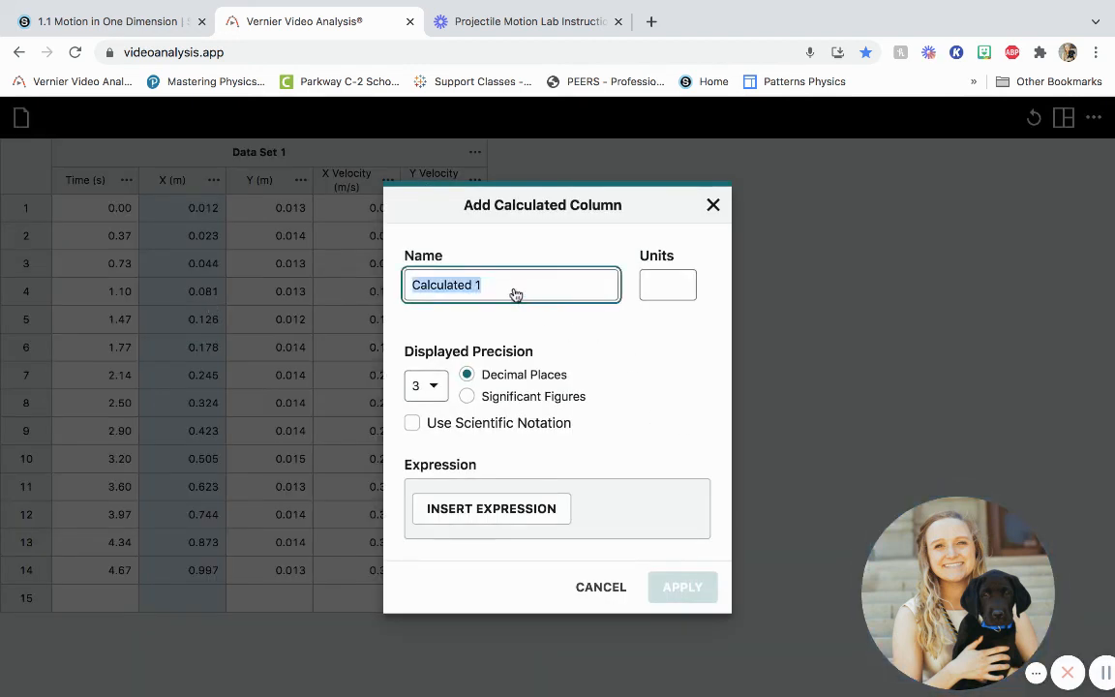
text(Acc)
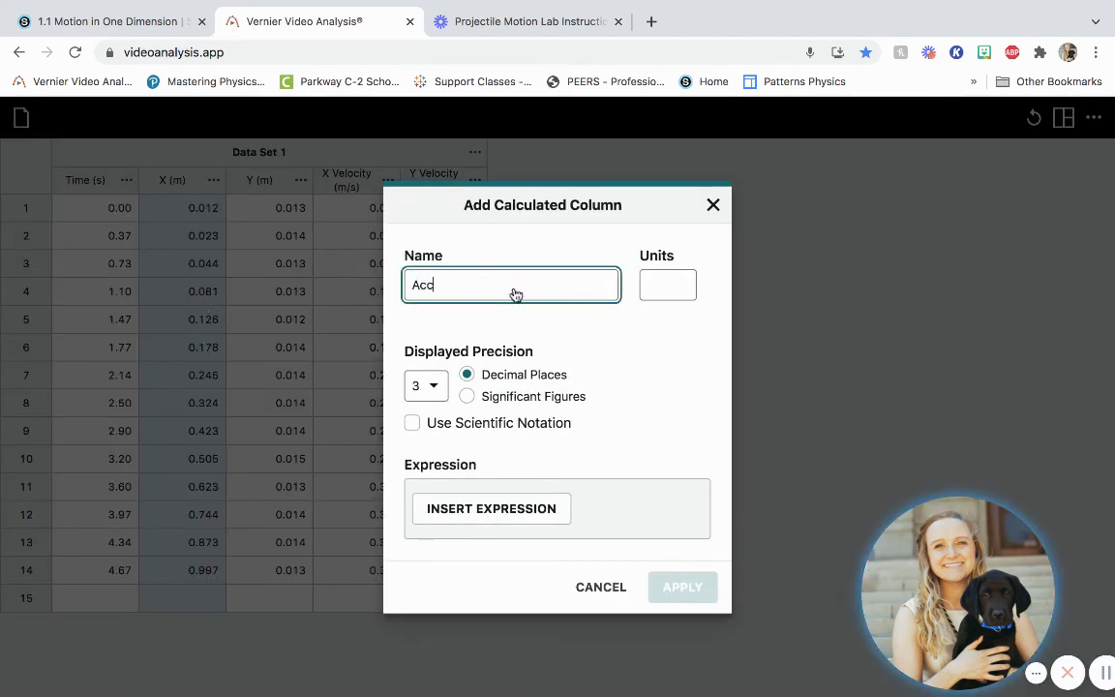
text(eleration)
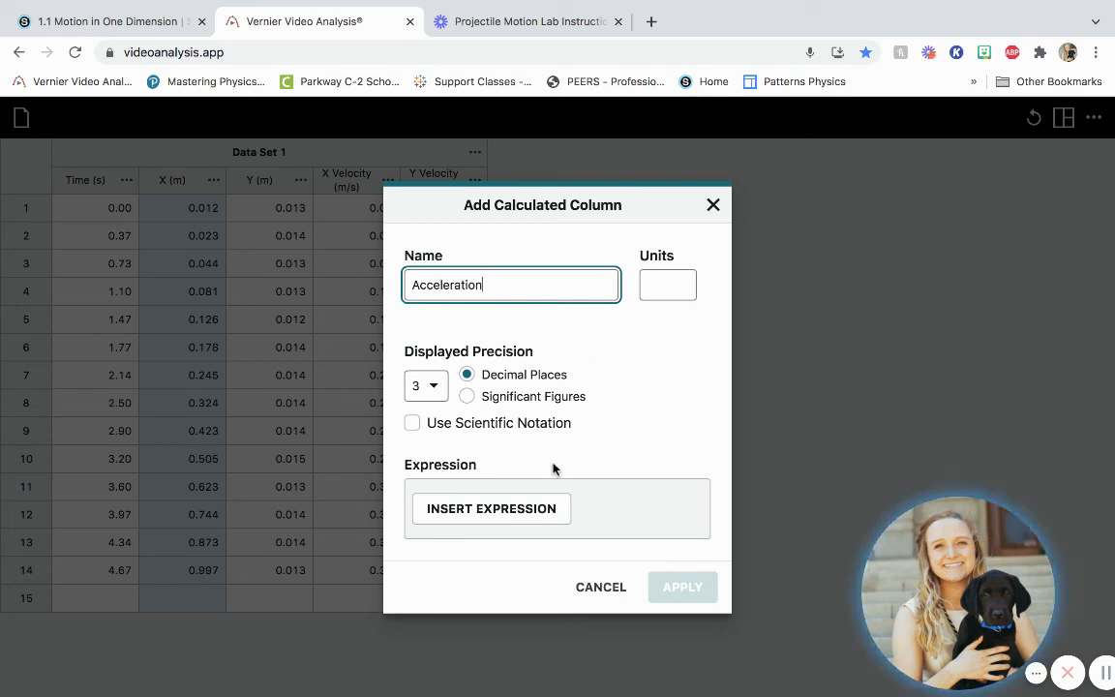
- View the expressions available for the calculated column, and discard the column without applying it
click(491, 509)
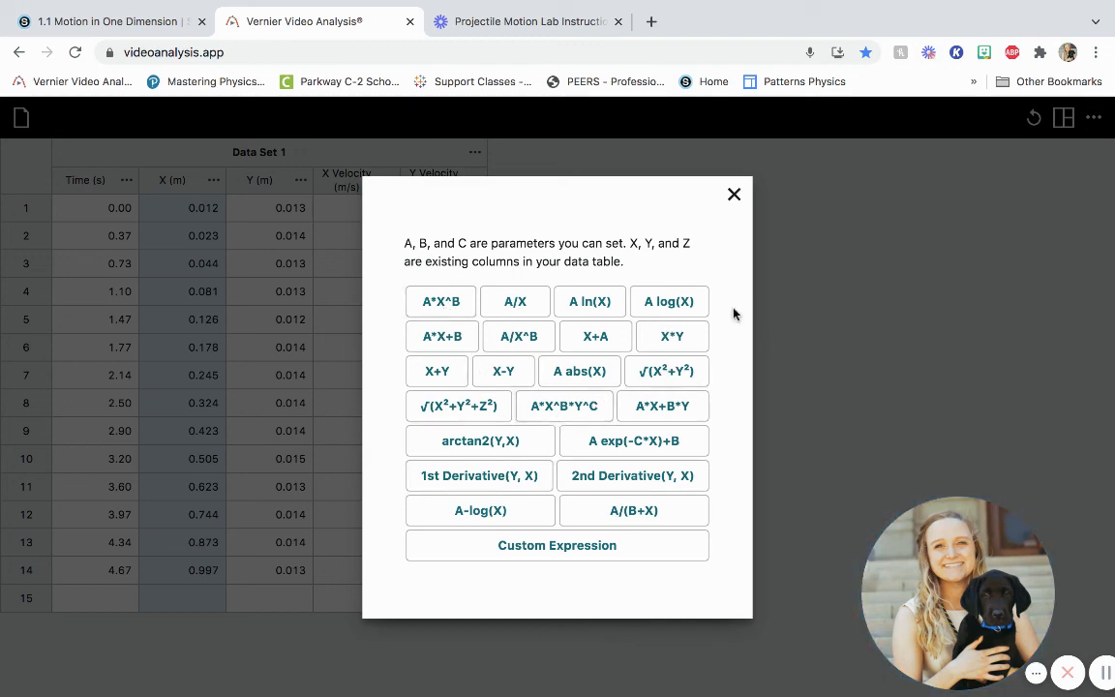
click(735, 196)
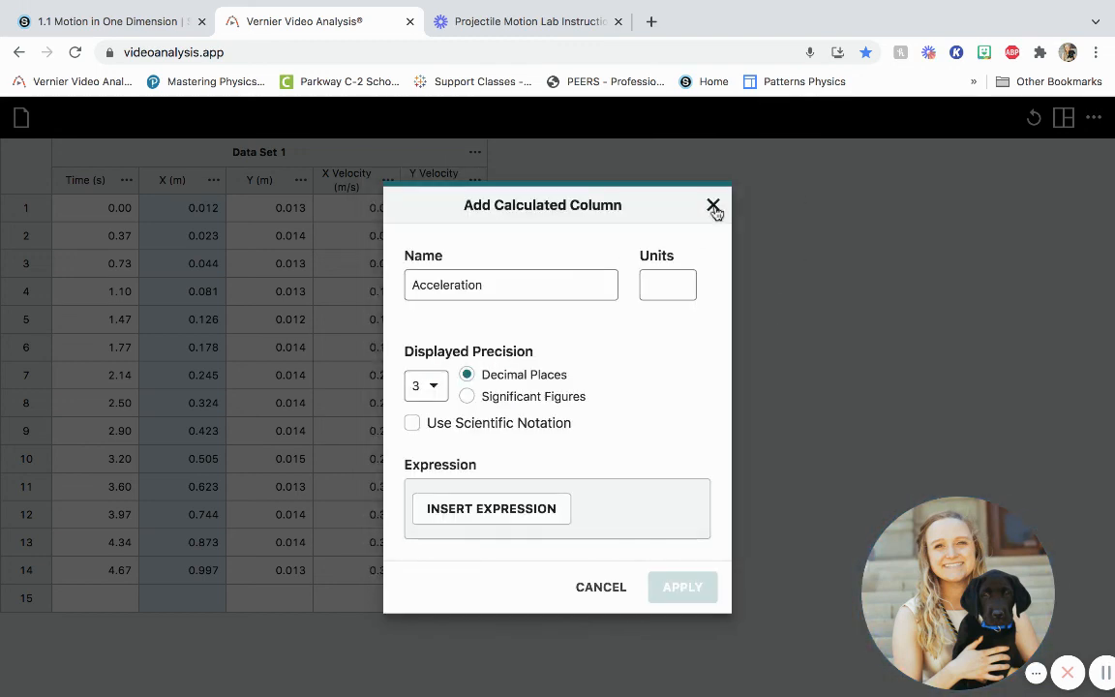
click(716, 210)
drag(967, 573, 945, 251)
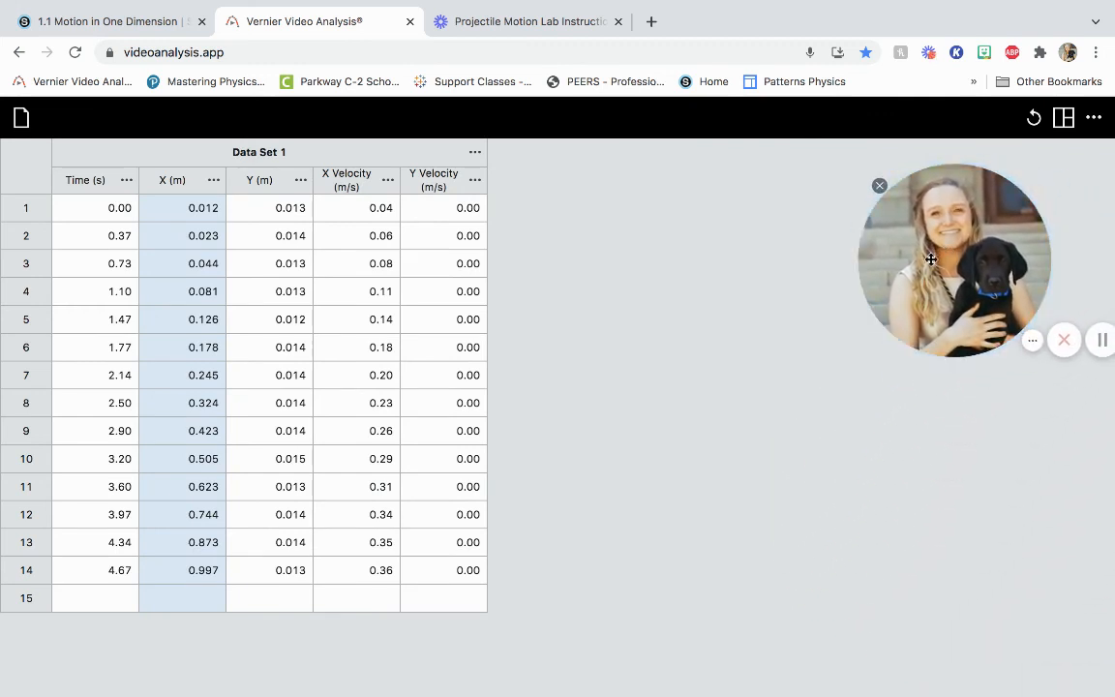